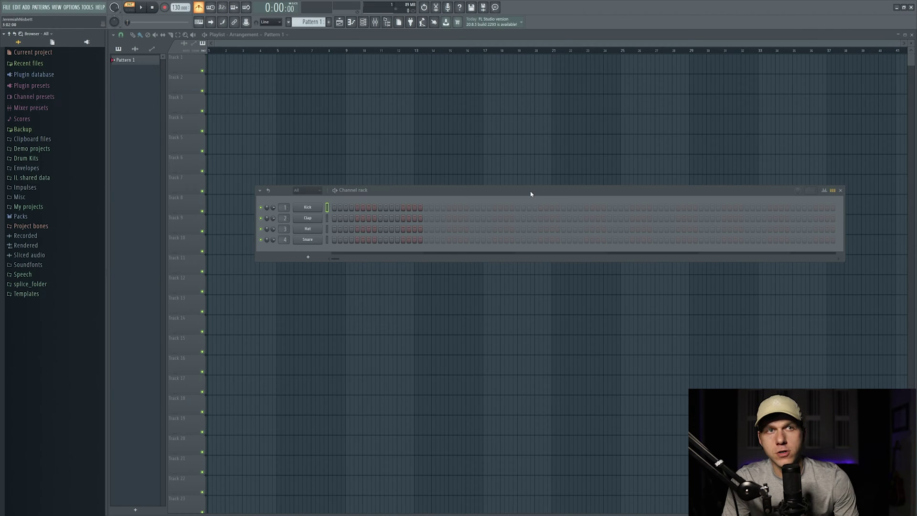
Step: Move the Channel rack slightly lower over the Playlist and turn on the metronome
{"action": "left_click_drag", "start_coordinate": [531, 193], "coordinate": [487, 227]}
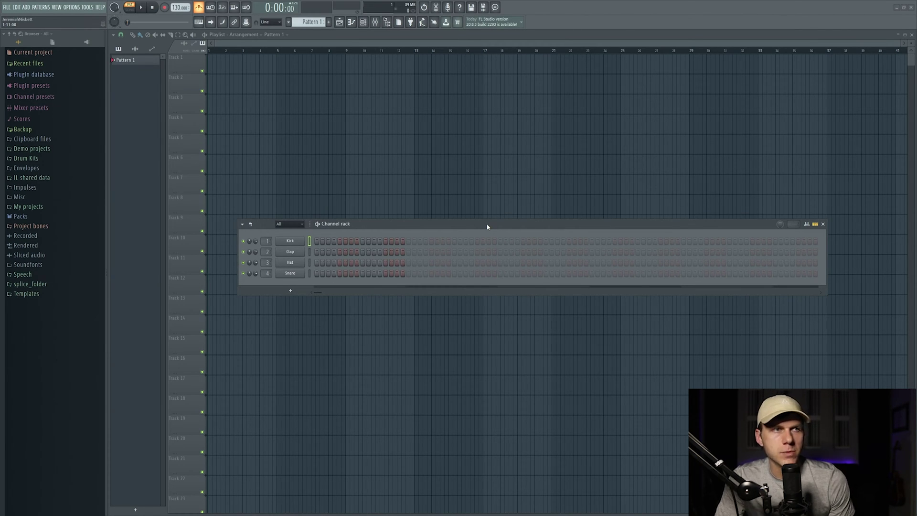
{"action": "mouse_move", "coordinate": [487, 226]}
{"action": "left_mouse_down"}
{"action": "mouse_move", "coordinate": [491, 252]}
{"action": "mouse_move", "coordinate": [454, 192]}
{"action": "mouse_move", "coordinate": [555, 254]}
{"action": "mouse_move", "coordinate": [510, 169]}
{"action": "mouse_move", "coordinate": [494, 220]}
{"action": "left_mouse_up"}
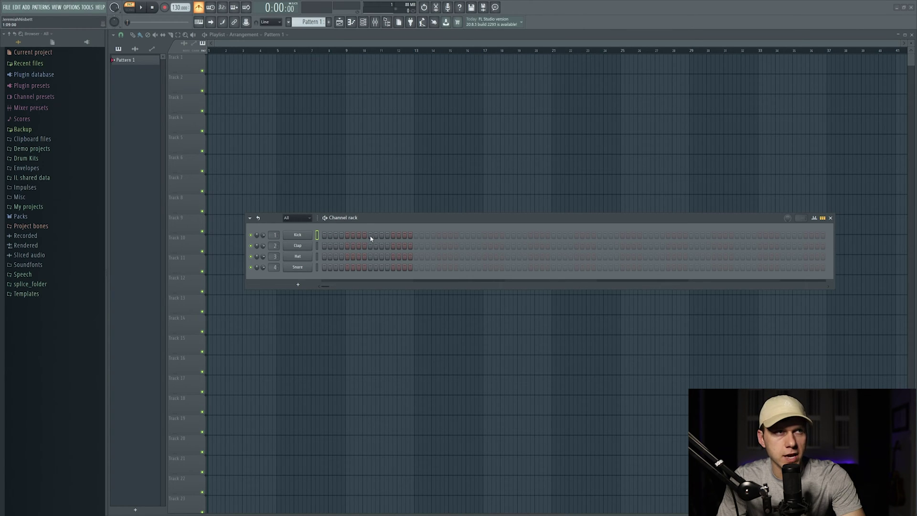
{"action": "left_click", "coordinate": [199, 7]}
Step: While the pattern plays, place kick hits on steps 1, 17 and 19 and a clap on step 9
{"action": "key", "text": "space"}
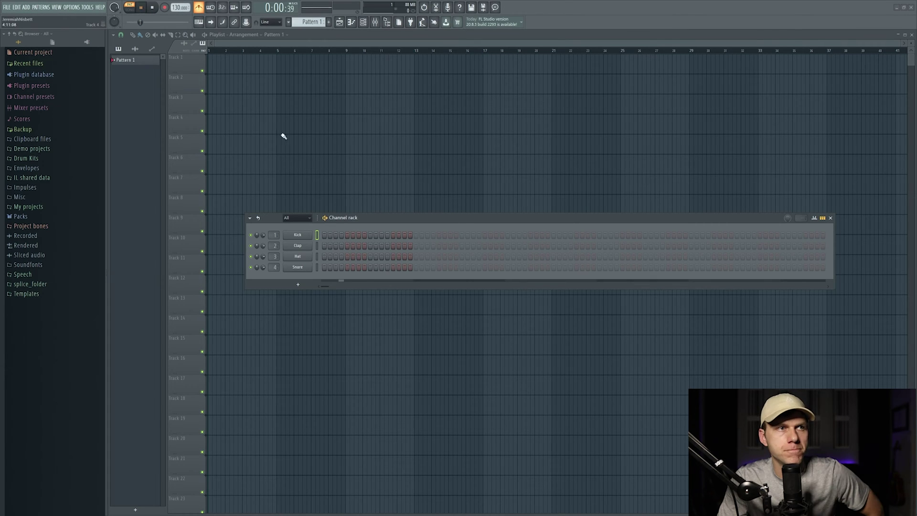
{"action": "left_click", "coordinate": [324, 235]}
{"action": "left_click", "coordinate": [371, 246]}
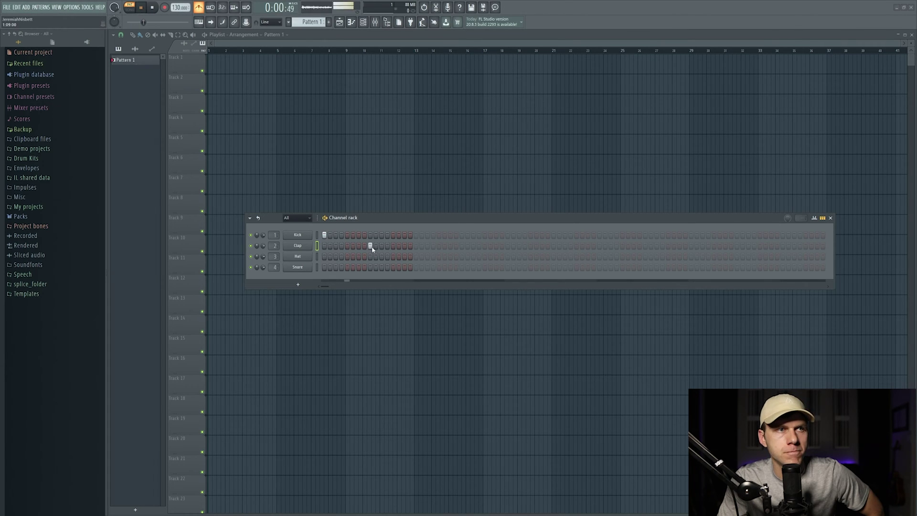
{"action": "left_click", "coordinate": [416, 235]}
{"action": "left_click", "coordinate": [428, 235]}
{"action": "key", "text": "space"}
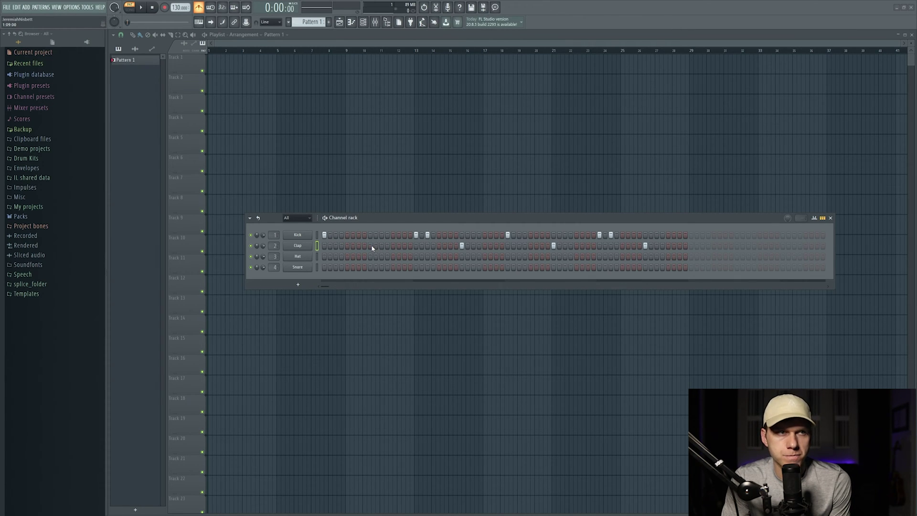
Step: Add Hat hits on steps 1, 3, 5 and 7, then fill the Hat on every second step
{"action": "left_click", "coordinate": [317, 256]}
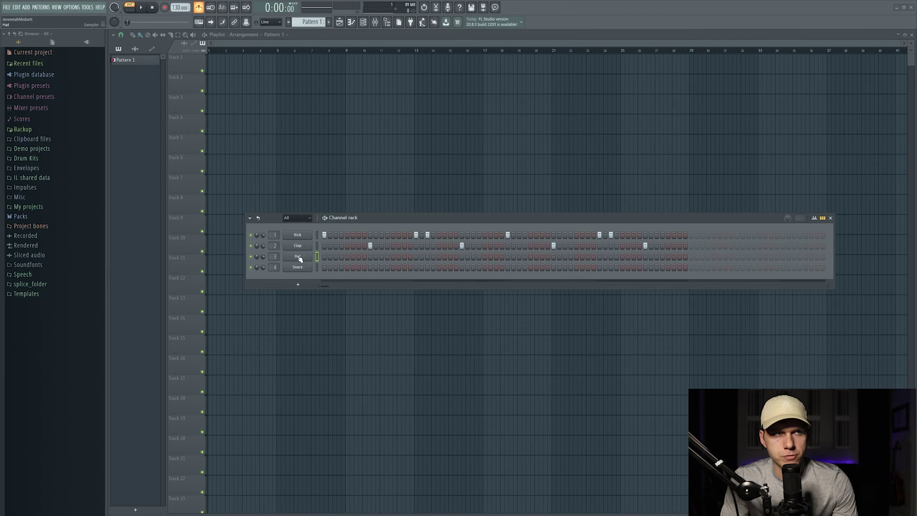
{"action": "left_click", "coordinate": [324, 256]}
{"action": "left_click", "coordinate": [336, 256]}
{"action": "left_click", "coordinate": [348, 256]}
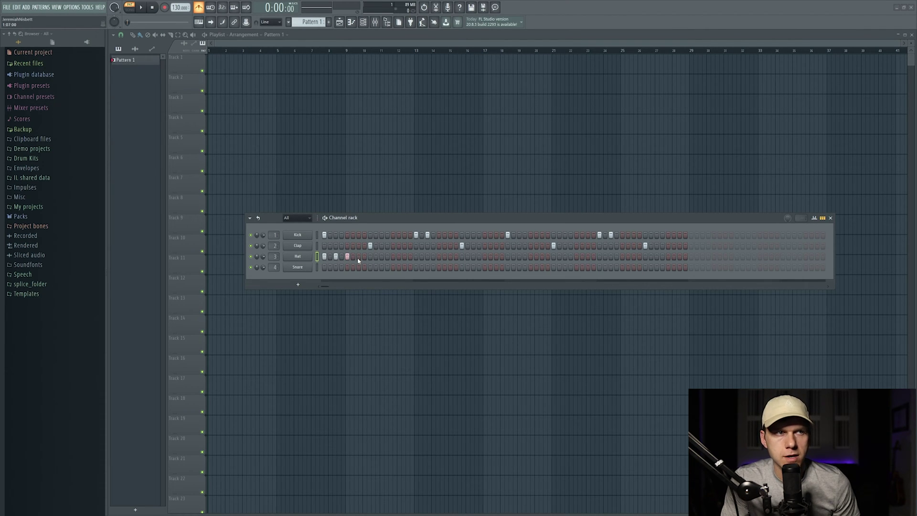
{"action": "left_click", "coordinate": [359, 257]}
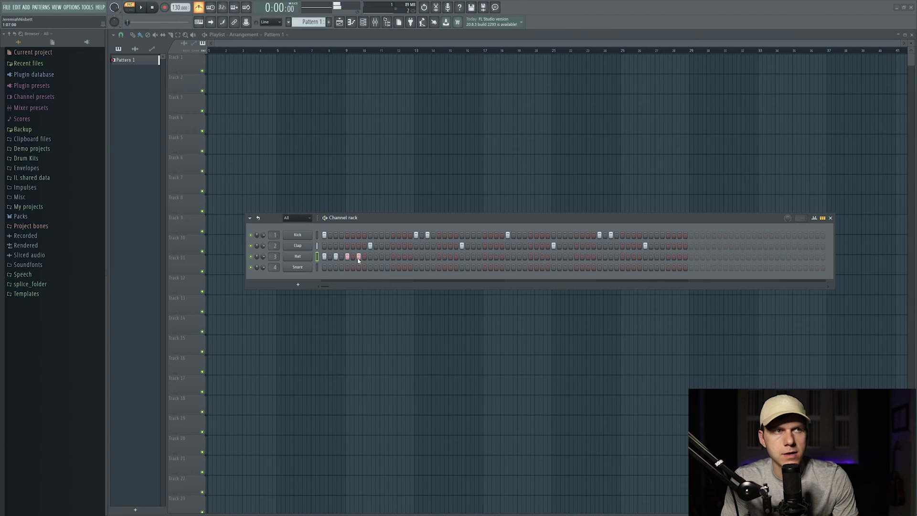
{"action": "right_click", "coordinate": [306, 257]}
{"action": "left_click", "coordinate": [393, 280]}
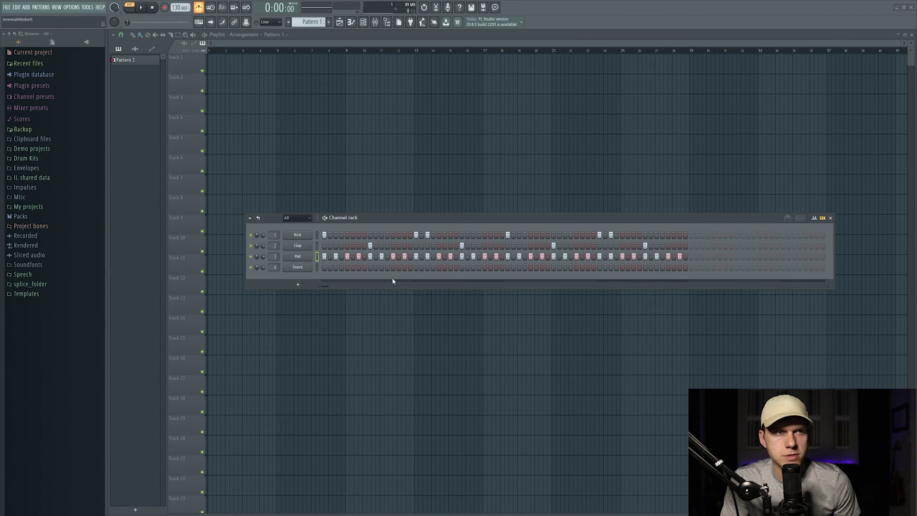
Step: Delete the Snare channel from the Channel rack
{"action": "right_click", "coordinate": [300, 267]}
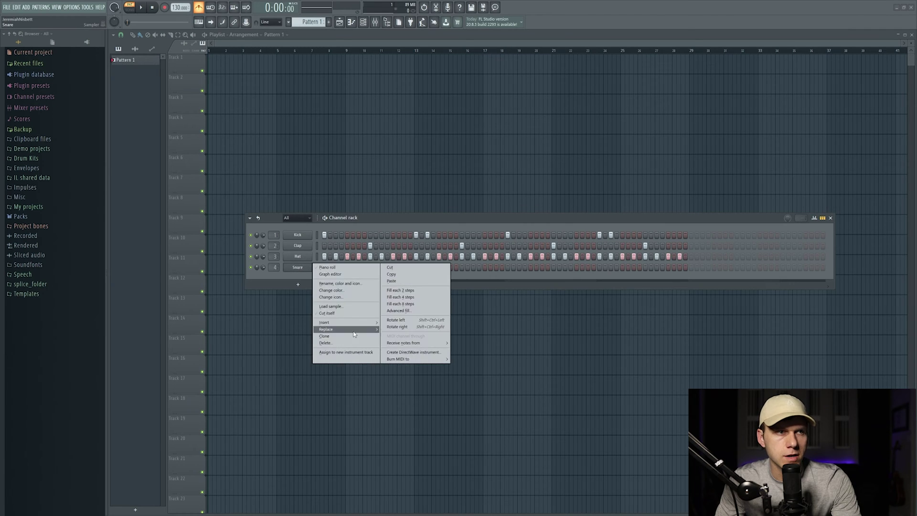
{"action": "left_click", "coordinate": [325, 343]}
{"action": "left_click", "coordinate": [508, 286]}
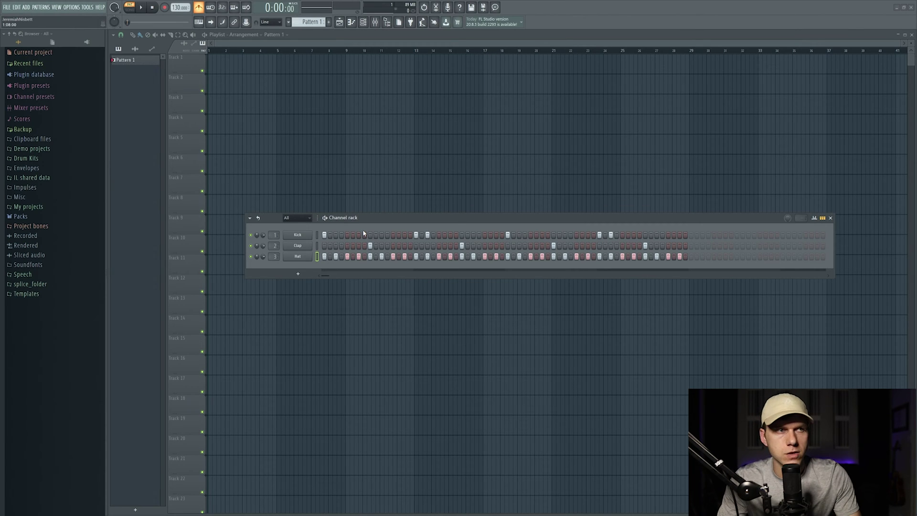
{"action": "left_click", "coordinate": [71, 8]}
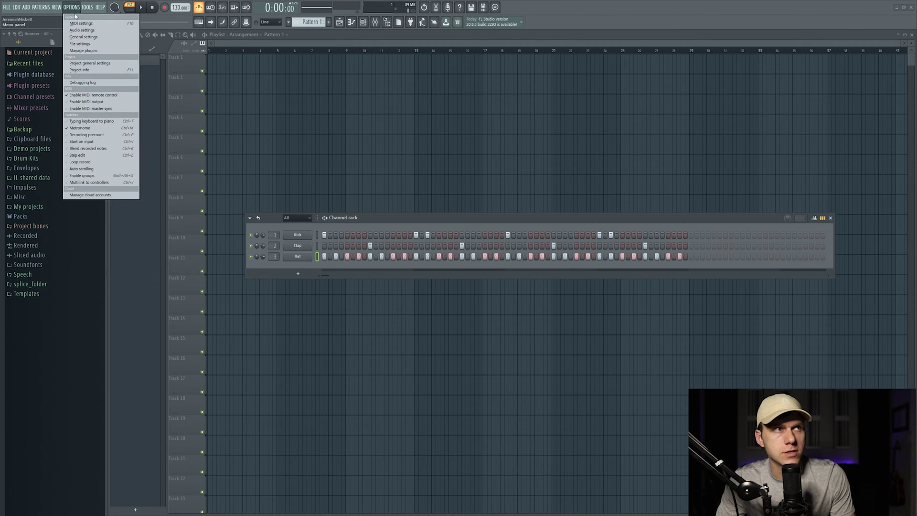
{"action": "left_click", "coordinate": [79, 44]}
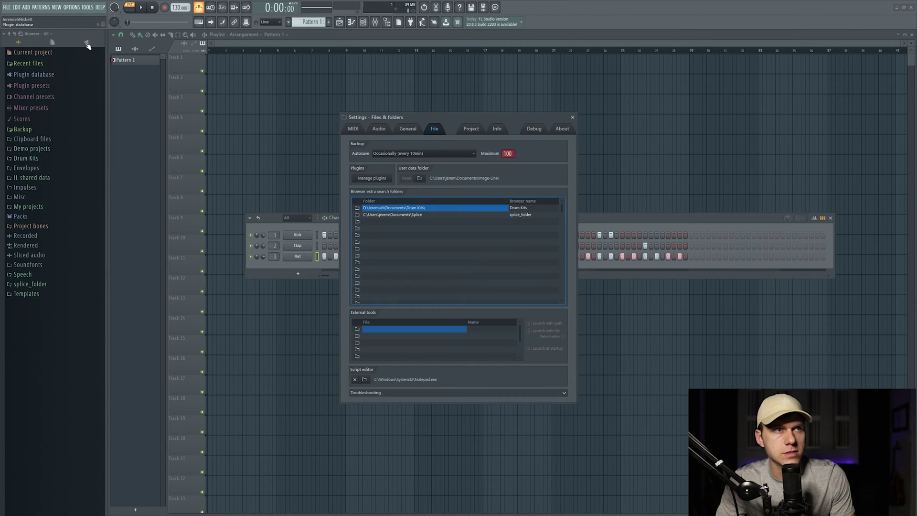
{"action": "left_click", "coordinate": [358, 223]}
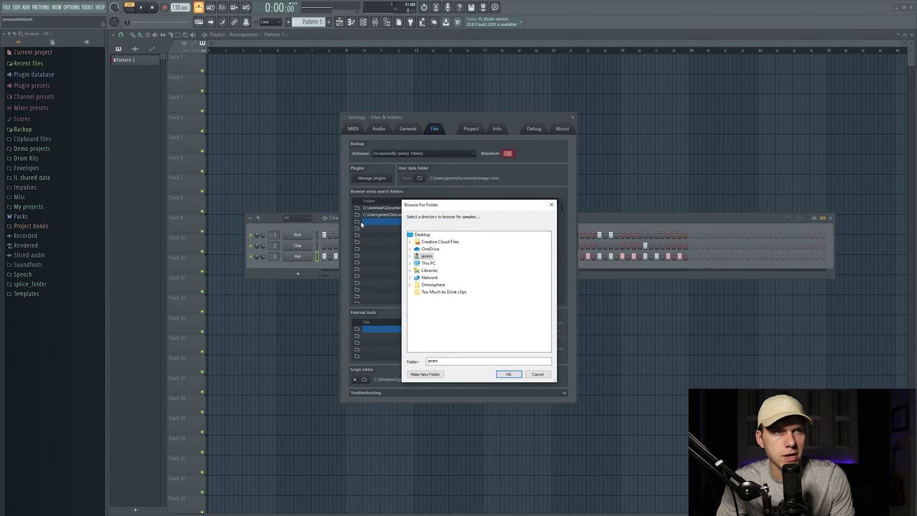
{"action": "left_click", "coordinate": [425, 256]}
{"action": "left_click", "coordinate": [509, 375]}
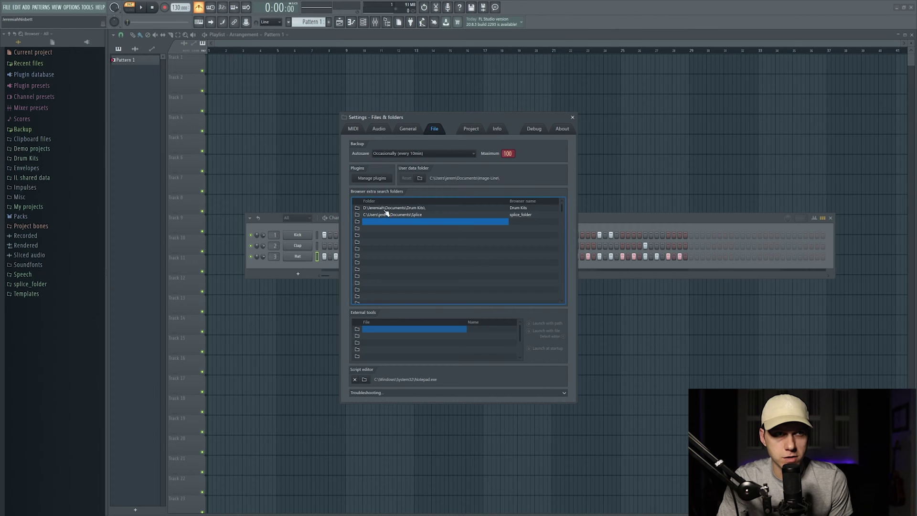
Step: From Drum Kits > 808 Mafia Kicks, load Kick (3) onto the Kick channel, then replace it with Kick (2)
{"action": "left_click", "coordinate": [573, 117]}
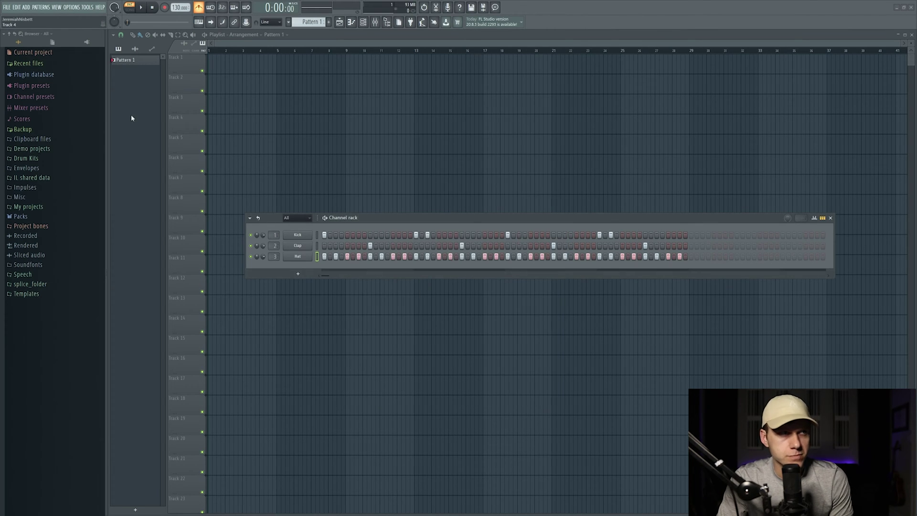
{"action": "left_click", "coordinate": [33, 160]}
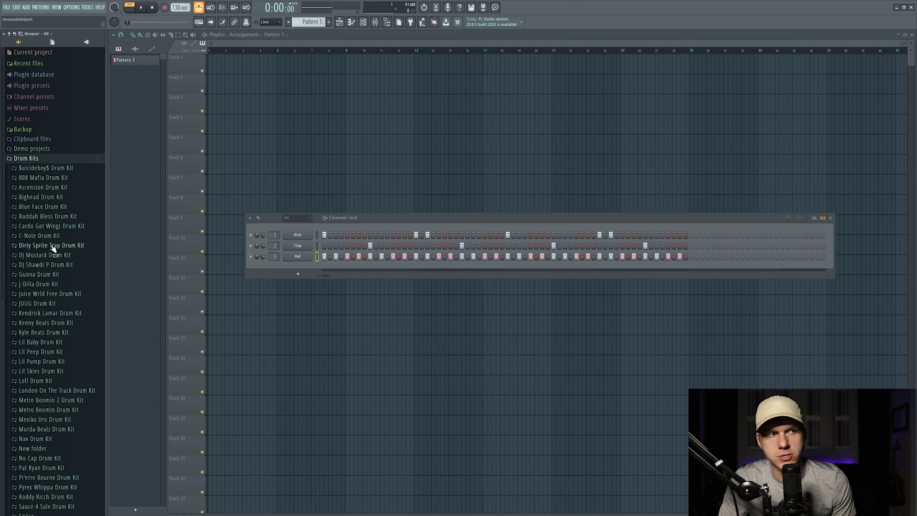
{"action": "scroll", "coordinate": [52, 248], "scroll_direction": "down", "scroll_amount": 6}
{"action": "scroll", "coordinate": [43, 254], "scroll_direction": "up", "scroll_amount": 3}
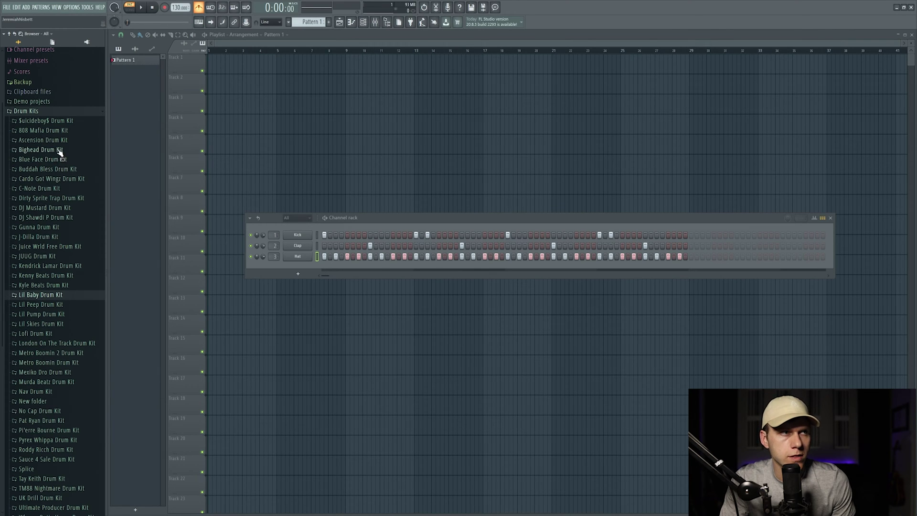
{"action": "left_click", "coordinate": [61, 133]}
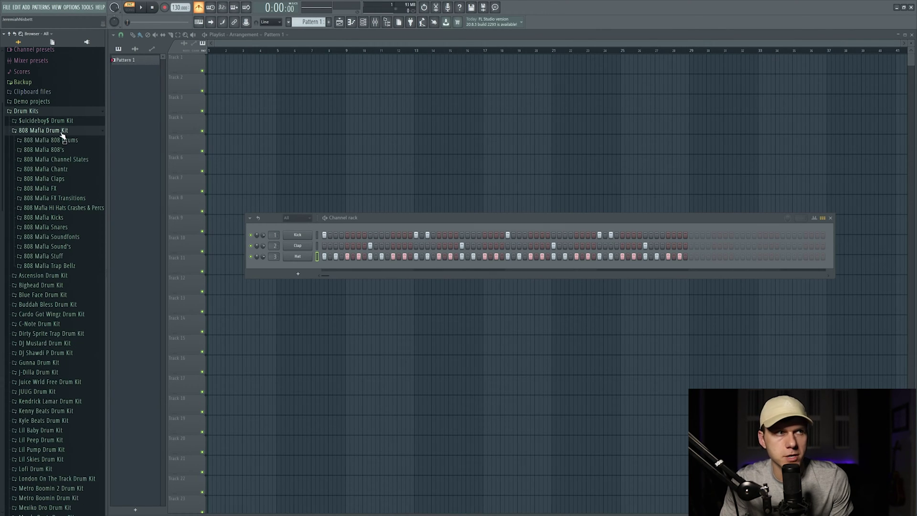
{"action": "left_click", "coordinate": [67, 218]}
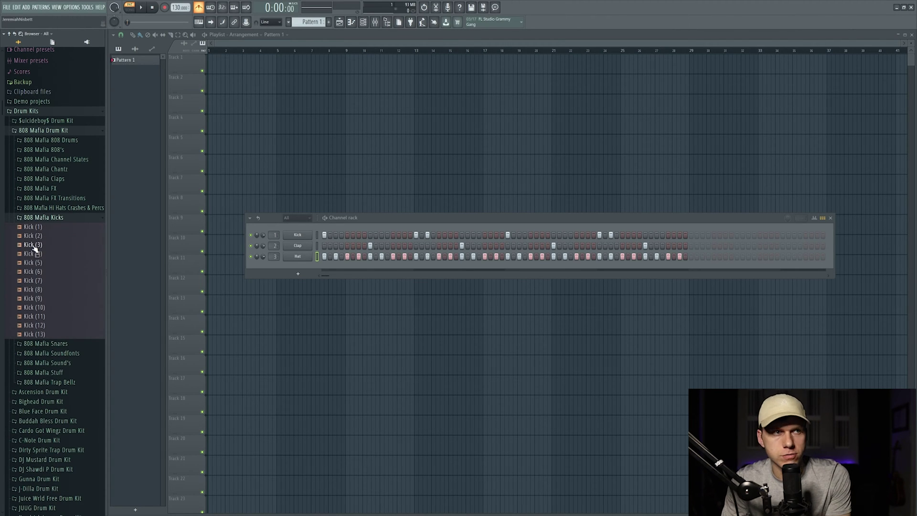
{"action": "left_click_drag", "start_coordinate": [33, 245], "coordinate": [309, 239]}
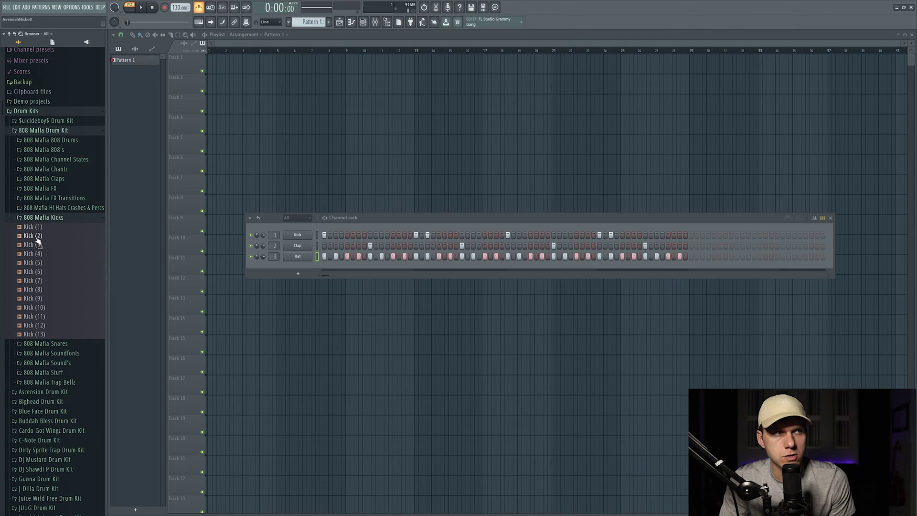
{"action": "left_click_drag", "start_coordinate": [38, 240], "coordinate": [304, 239]}
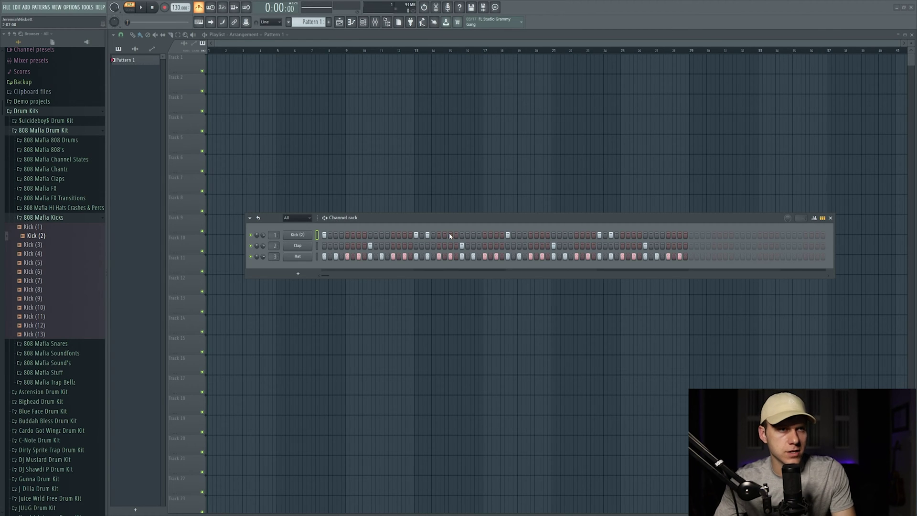
Step: Audition 808 Mafia Claps samples and load Clap (5) onto the Clap channel
{"action": "left_click", "coordinate": [48, 218]}
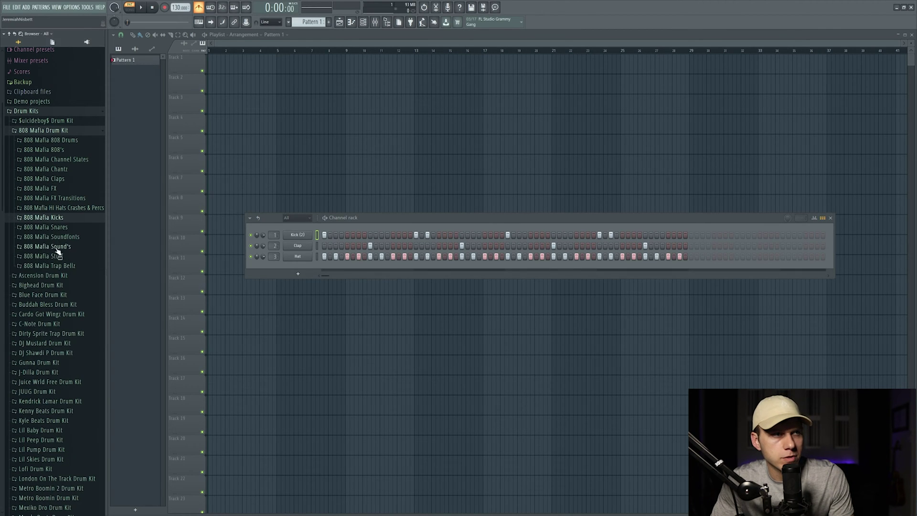
{"action": "left_click", "coordinate": [57, 227]}
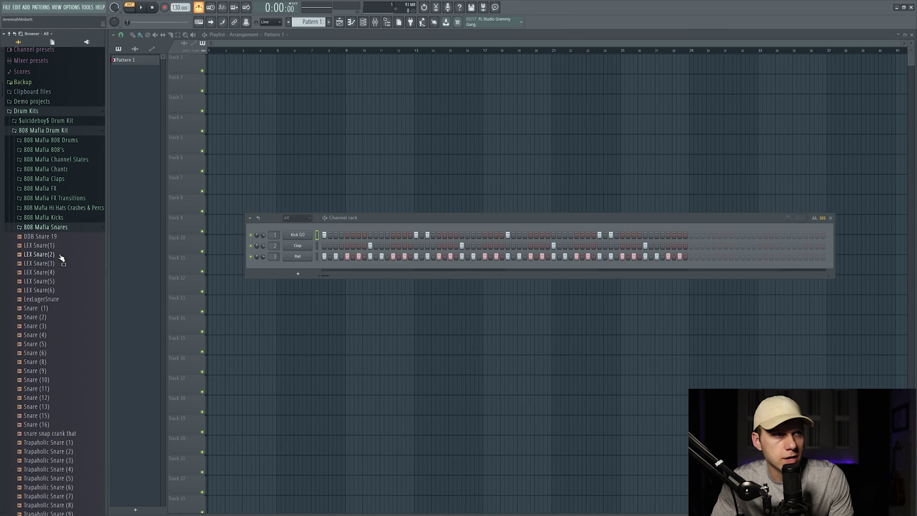
{"action": "left_click", "coordinate": [65, 228]}
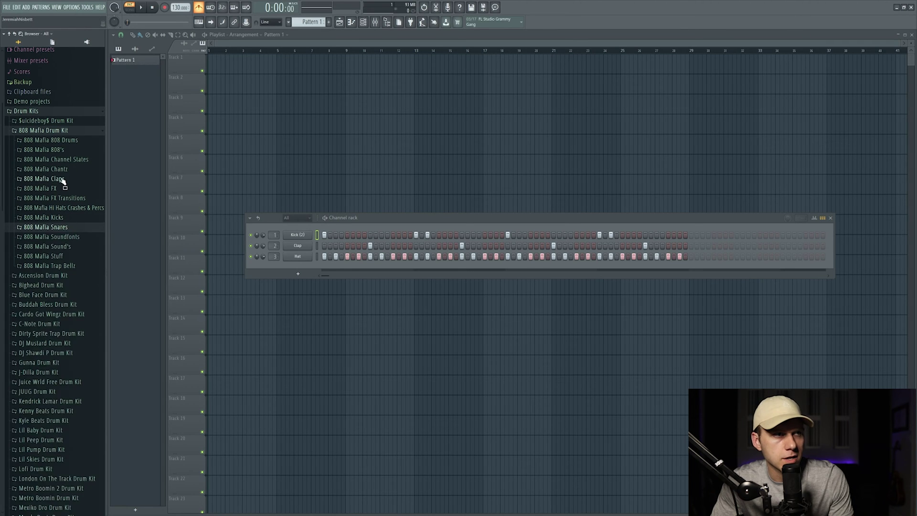
{"action": "left_click", "coordinate": [63, 179]}
{"action": "left_click", "coordinate": [40, 243]}
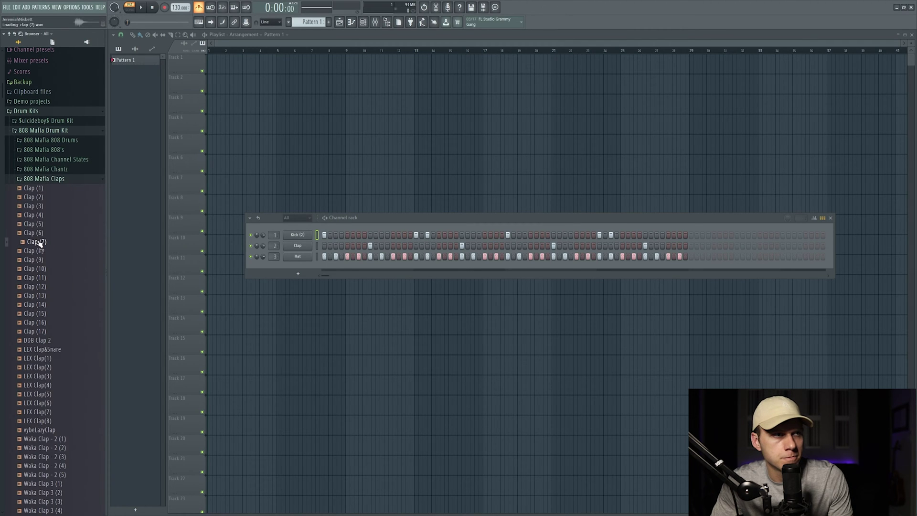
{"action": "left_click", "coordinate": [37, 234]}
{"action": "left_click", "coordinate": [35, 225]}
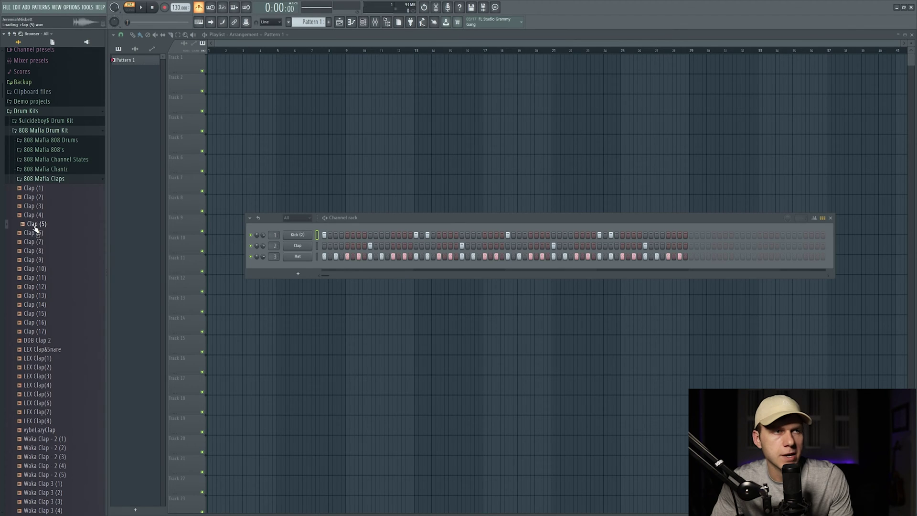
{"action": "left_click_drag", "start_coordinate": [35, 228], "coordinate": [296, 249]}
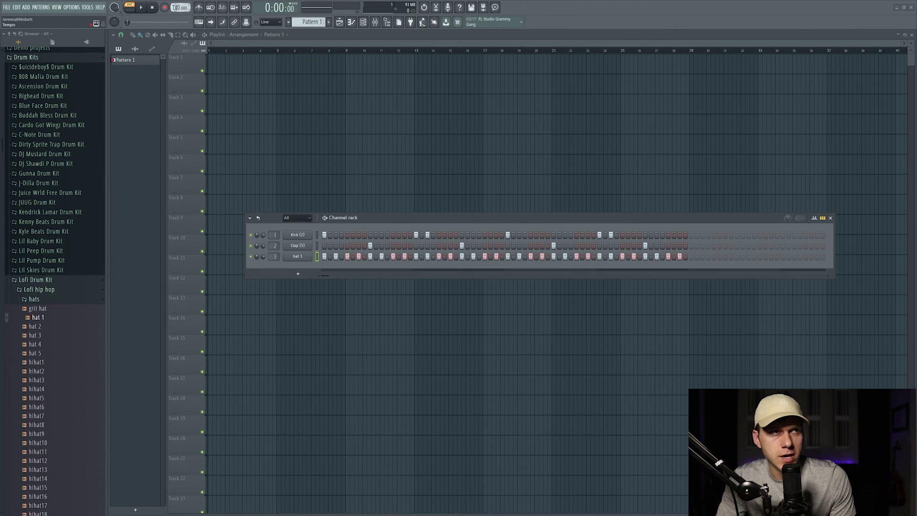
Step: Drag the transport tempo up to 140.000 BPM and play the beat at the new tempo
{"action": "left_click_drag", "start_coordinate": [176, 7], "coordinate": [176, 2]}
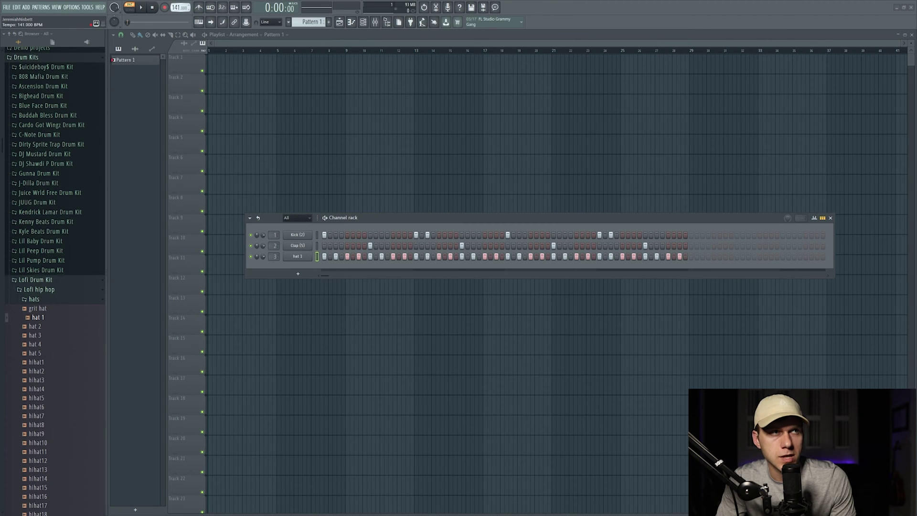
{"action": "mouse_move", "coordinate": [176, 2]}
{"action": "left_mouse_down"}
{"action": "mouse_move", "coordinate": [175, 19]}
{"action": "mouse_move", "coordinate": [177, 2]}
{"action": "left_mouse_up"}
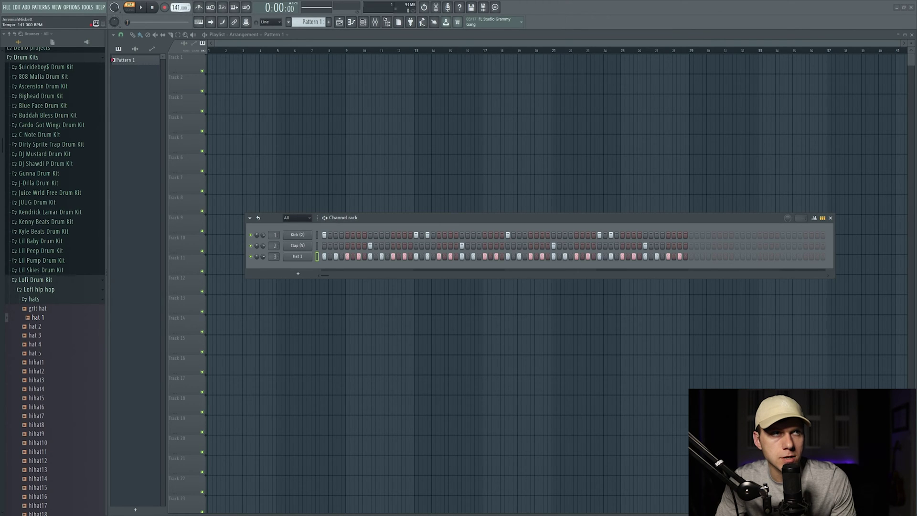
{"action": "left_click_drag", "start_coordinate": [177, 2], "coordinate": [176, 2]}
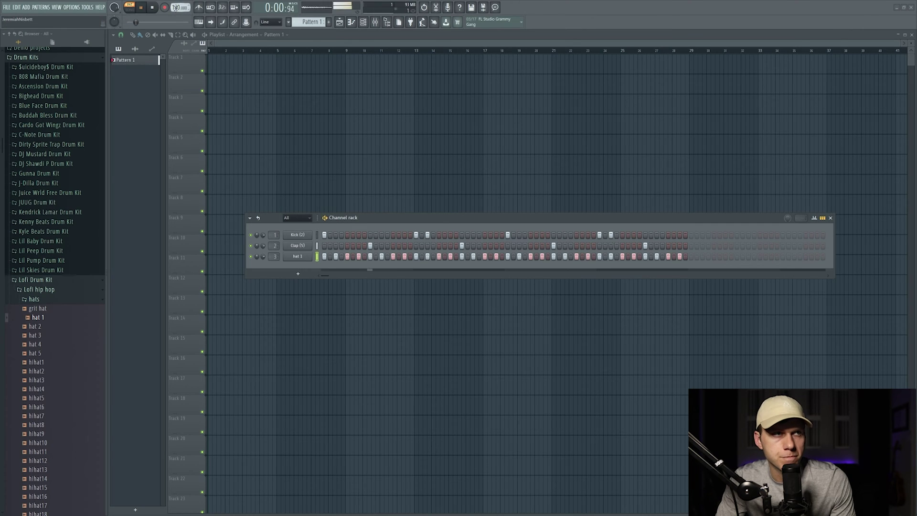
{"action": "left_click", "coordinate": [35, 279]}
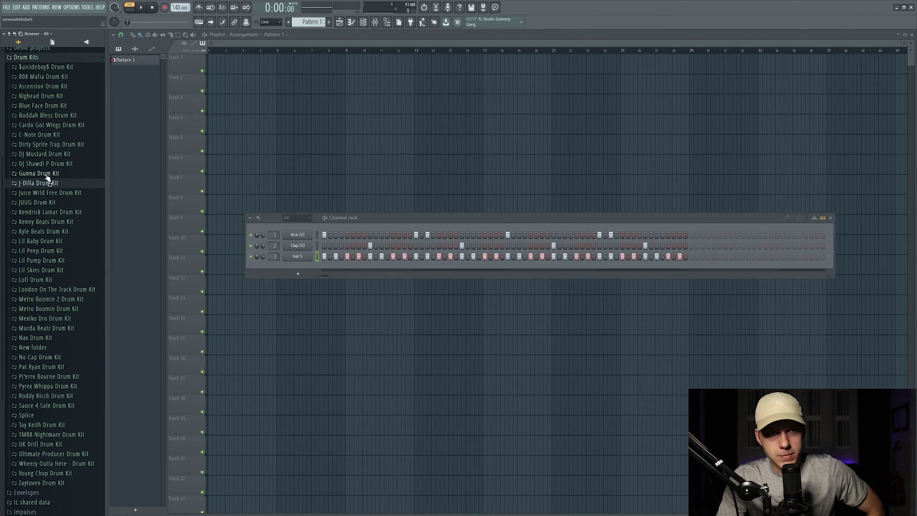
Step: Show the Channel rack's Add one > Synth classic plugin submenu
{"action": "left_click", "coordinate": [250, 219]}
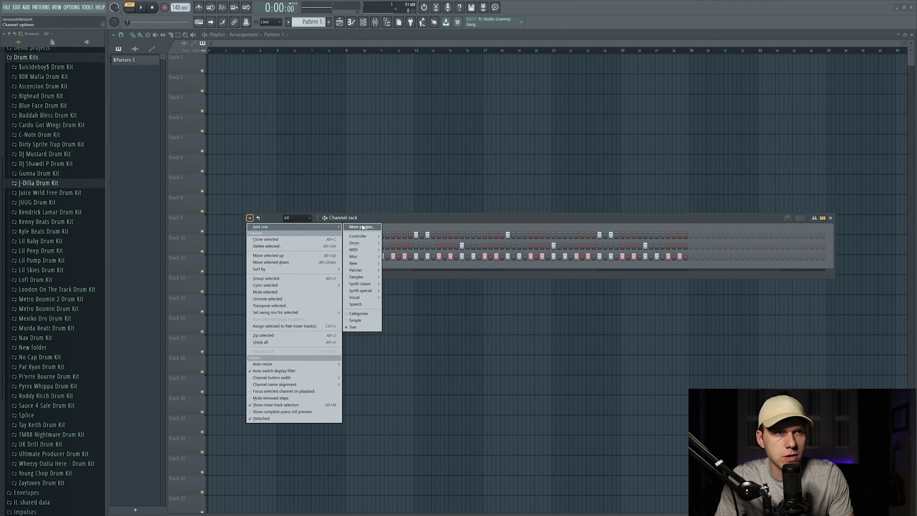
{"action": "mouse_move", "coordinate": [379, 302]}
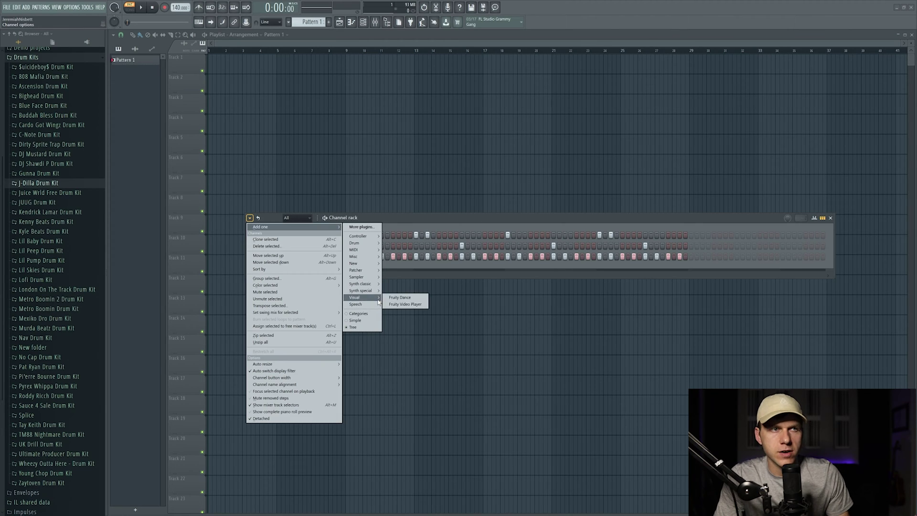
{"action": "mouse_move", "coordinate": [368, 285]}
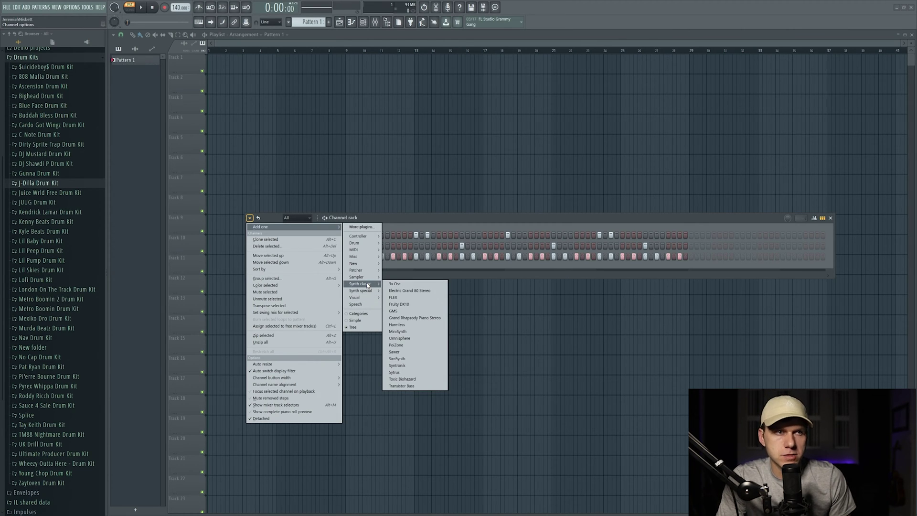
Step: Add a FLEX channel using the General Midi Library 12-String Guitar preset, then close FLEX
{"action": "left_click", "coordinate": [403, 298]}
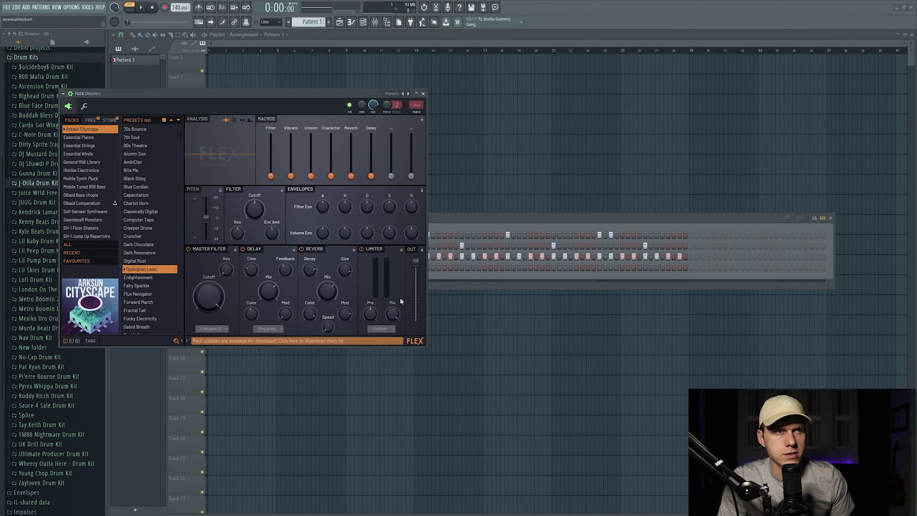
{"action": "left_click_drag", "start_coordinate": [238, 96], "coordinate": [347, 125]}
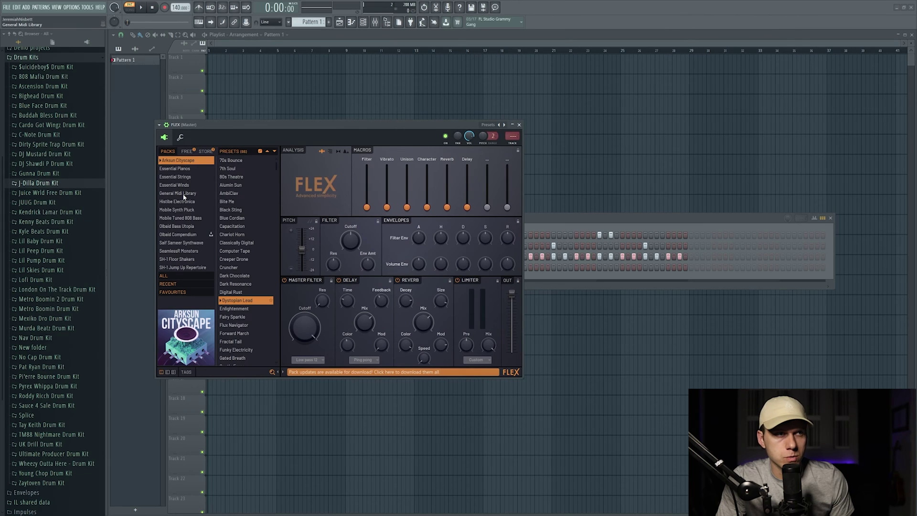
{"action": "left_click", "coordinate": [183, 194]}
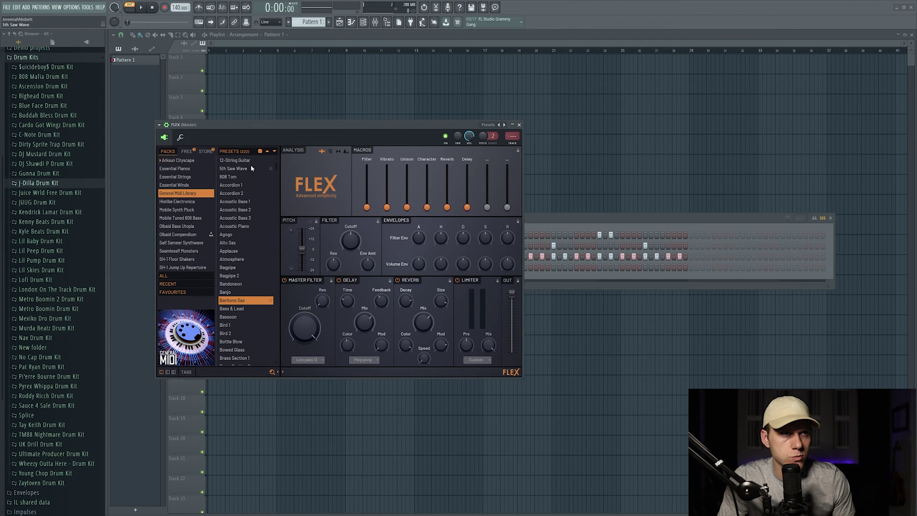
{"action": "key", "text": "Escape"}
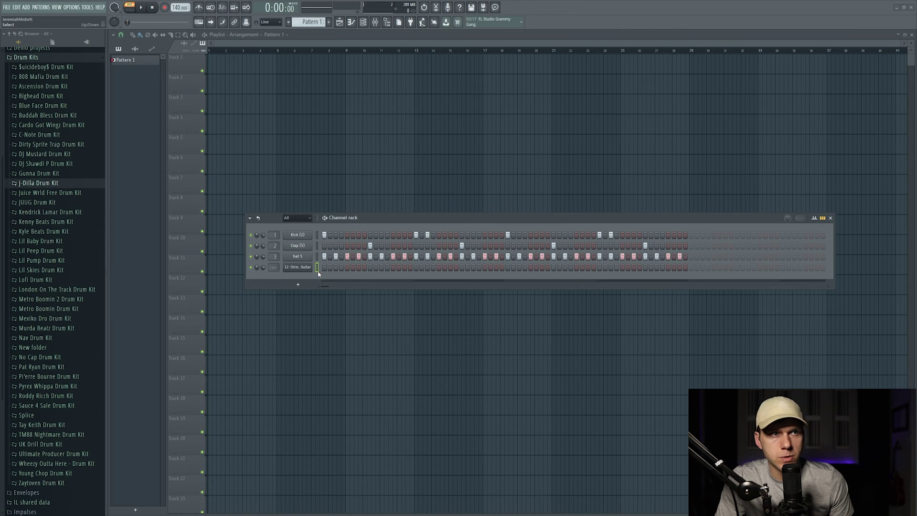
Step: Bring up the Piano roll for the 12-String Guitar channel from the toolbar
{"action": "scroll", "coordinate": [317, 258], "scroll_direction": "up", "scroll_amount": 3}
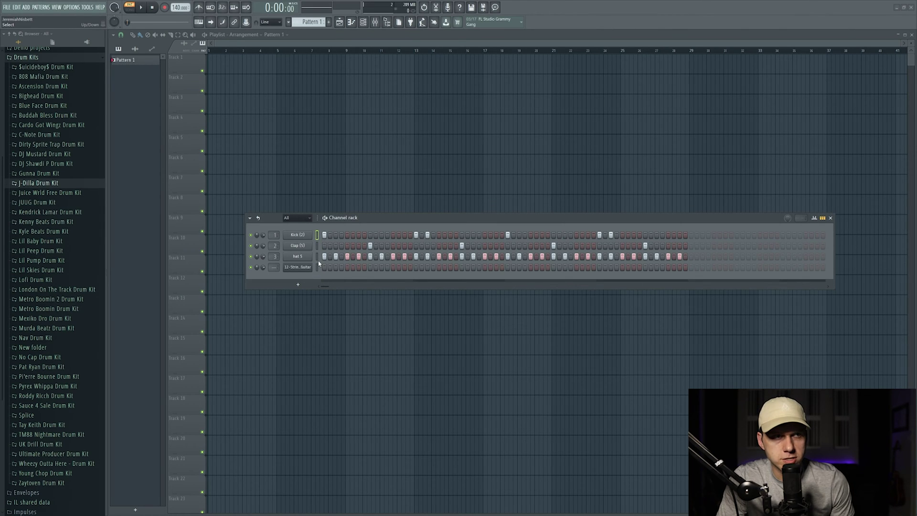
{"action": "scroll", "coordinate": [318, 270], "scroll_direction": "down", "scroll_amount": 3}
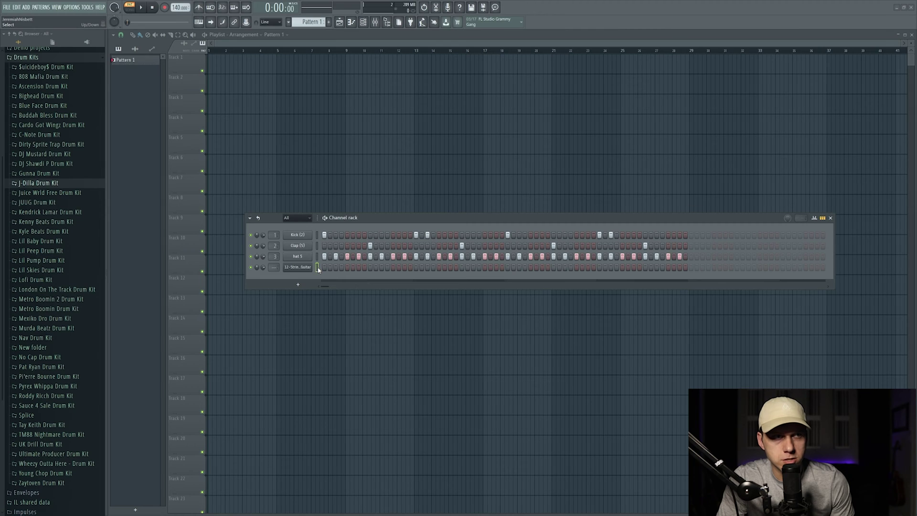
{"action": "left_click", "coordinate": [355, 23]}
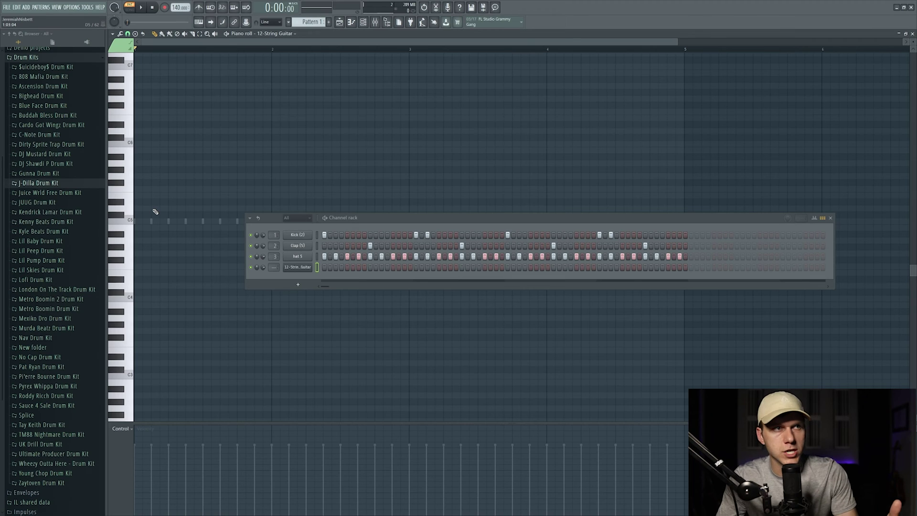
Step: Close the Channel rack, move the bar 4 note from B4 to A4, and add an A#4 at bar 4.5
{"action": "key", "text": "F6"}
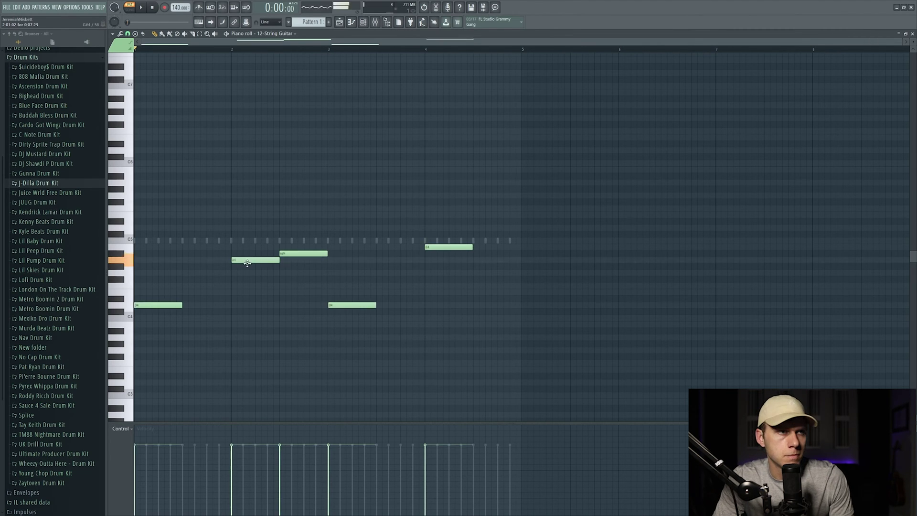
{"action": "key", "text": "space"}
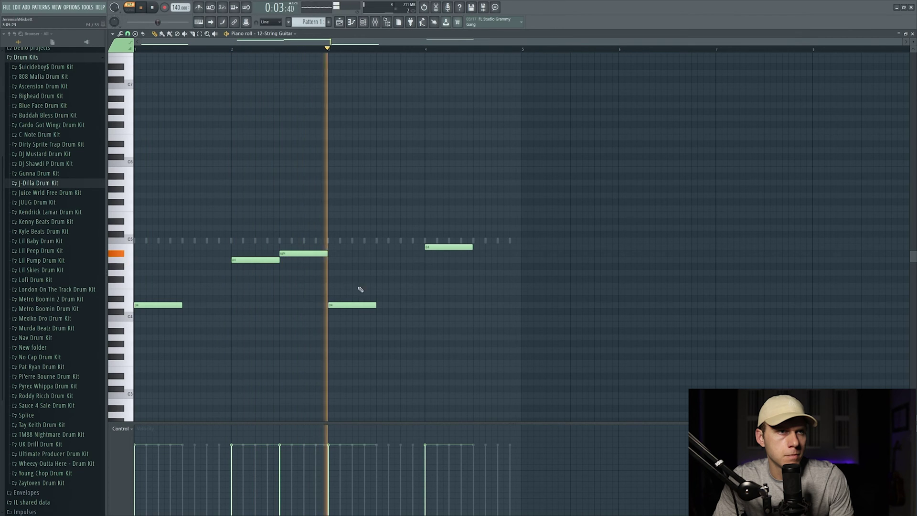
{"action": "left_click_drag", "start_coordinate": [432, 248], "coordinate": [439, 262]}
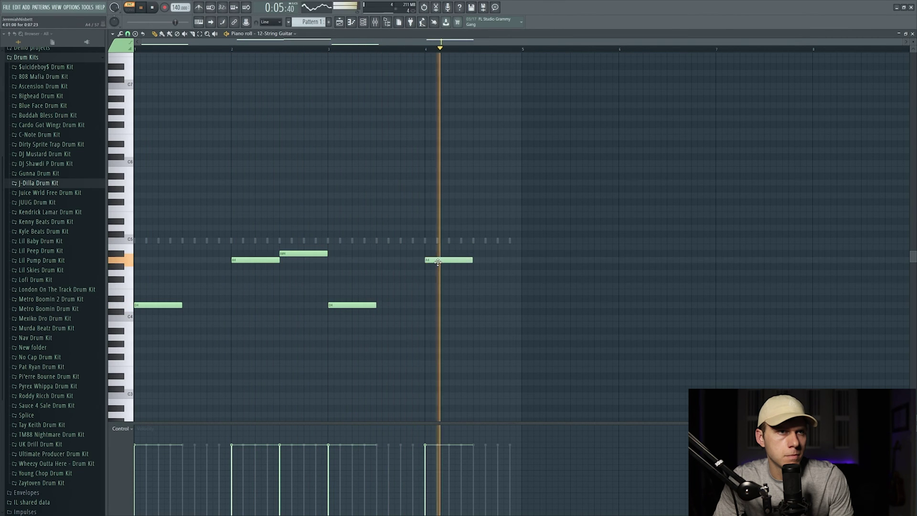
{"action": "left_click", "coordinate": [485, 254]}
{"action": "key", "text": "space"}
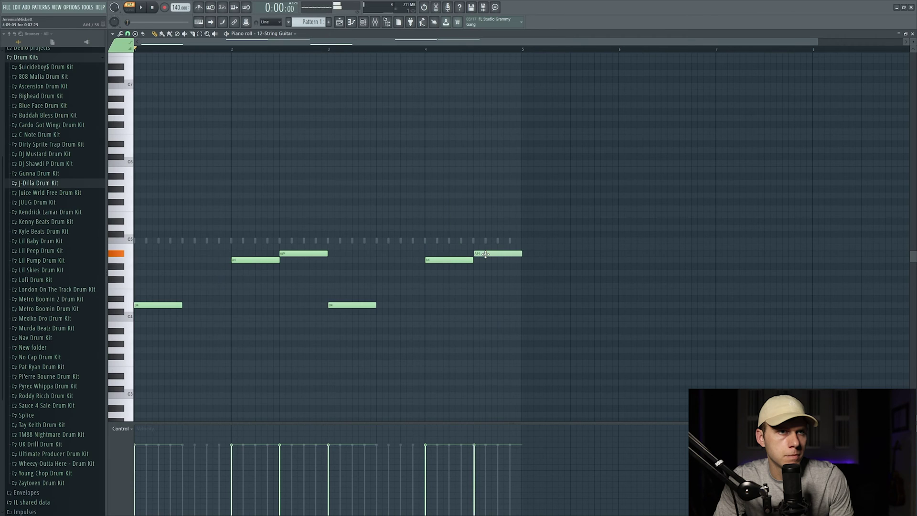
{"action": "key", "text": "space"}
{"action": "key", "text": "space"}
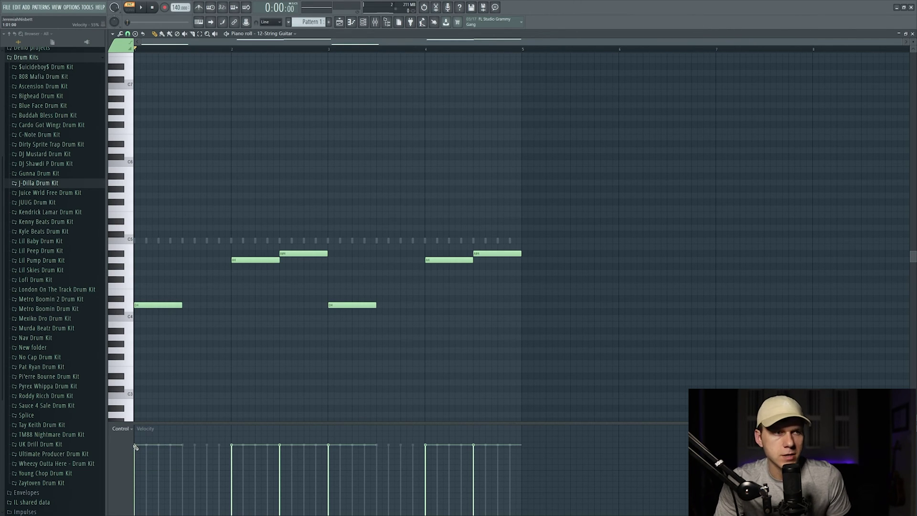
Step: Lower the first note's velocity, shorten it, and draw a trial note in the grid
{"action": "mouse_move", "coordinate": [135, 447]}
{"action": "left_mouse_down"}
{"action": "mouse_move", "coordinate": [136, 488]}
{"action": "mouse_move", "coordinate": [131, 447]}
{"action": "left_mouse_up"}
{"action": "mouse_move", "coordinate": [181, 306]}
{"action": "left_mouse_down"}
{"action": "mouse_move", "coordinate": [160, 308]}
{"action": "mouse_move", "coordinate": [190, 308]}
{"action": "mouse_move", "coordinate": [158, 308]}
{"action": "mouse_move", "coordinate": [182, 310]}
{"action": "left_mouse_up"}
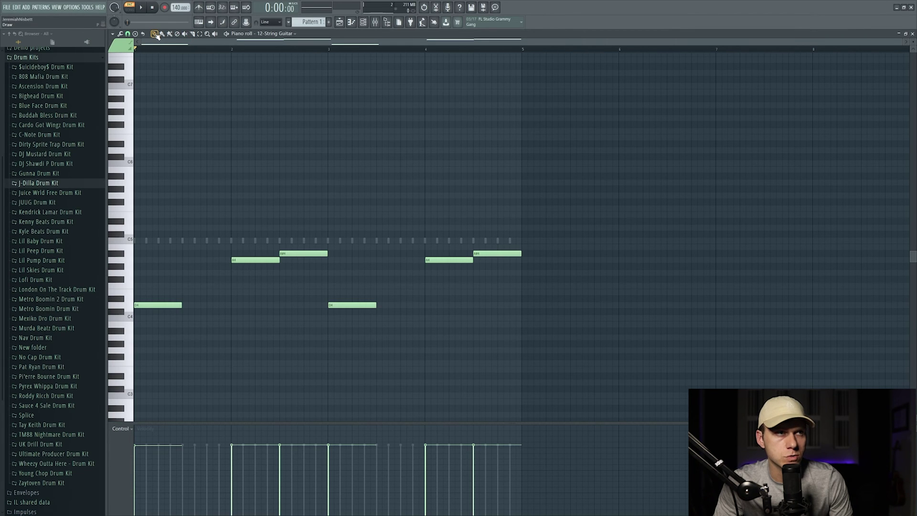
{"action": "left_click_drag", "start_coordinate": [180, 126], "coordinate": [215, 125]}
Step: Delete the trial note and slice the bar 2 A4 note in two
{"action": "right_click", "coordinate": [236, 125]}
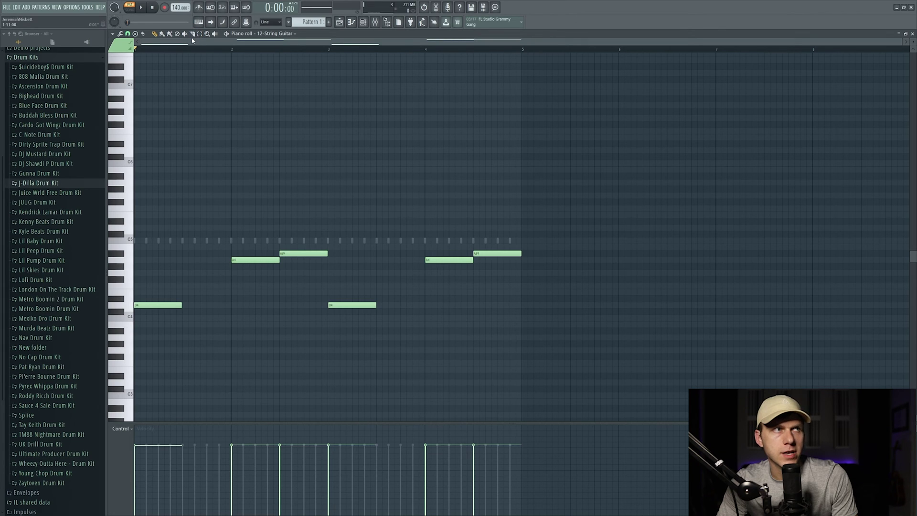
{"action": "left_click", "coordinate": [194, 34]}
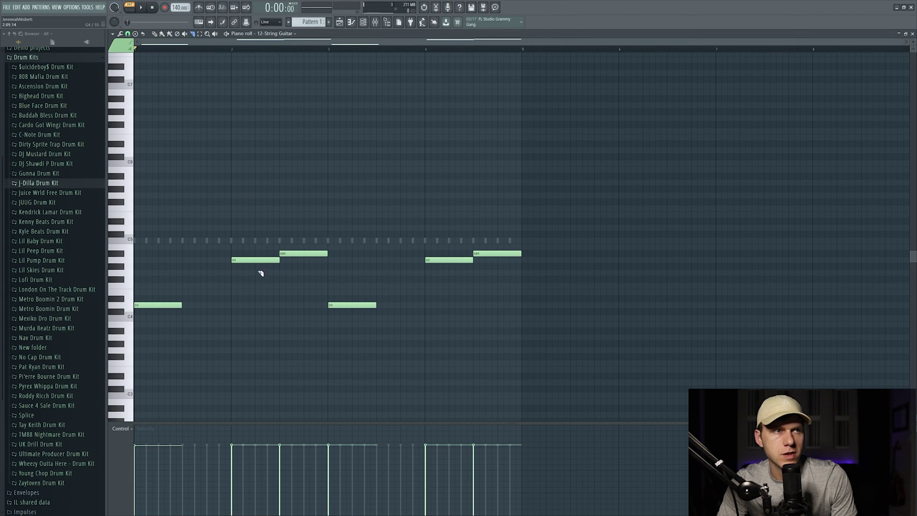
{"action": "left_click_drag", "start_coordinate": [255, 248], "coordinate": [257, 328]}
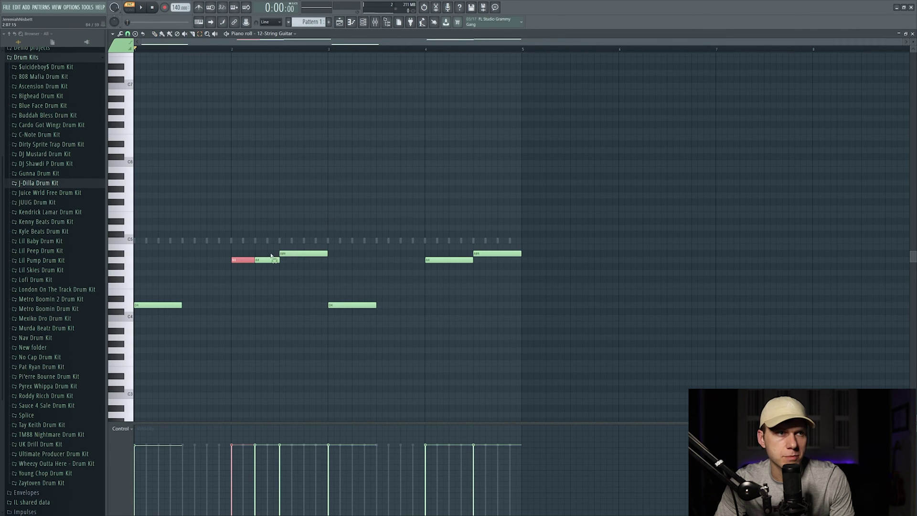
Step: Select the D4, A4, A4 and A#4 notes and nudge them one step later
{"action": "left_click", "coordinate": [323, 222]}
{"action": "left_click_drag", "start_coordinate": [322, 212], "coordinate": [173, 352]}
{"action": "left_click", "coordinate": [295, 228]}
{"action": "left_click_drag", "start_coordinate": [316, 214], "coordinate": [146, 359]}
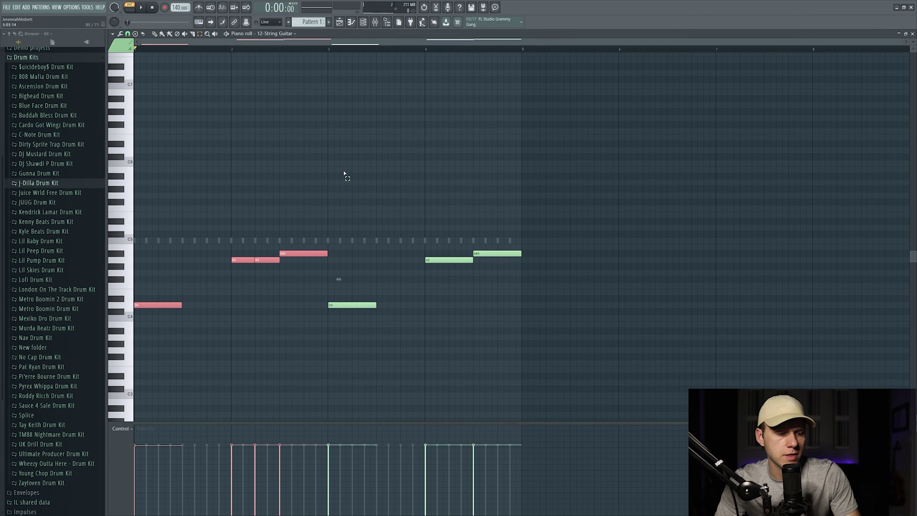
{"action": "key", "text": "shift+Right"}
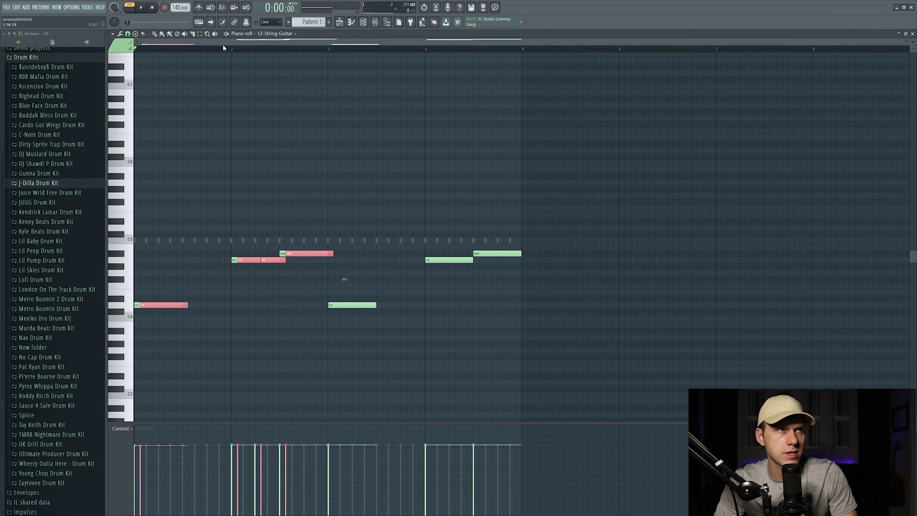
{"action": "left_click_drag", "start_coordinate": [172, 305], "coordinate": [356, 327]}
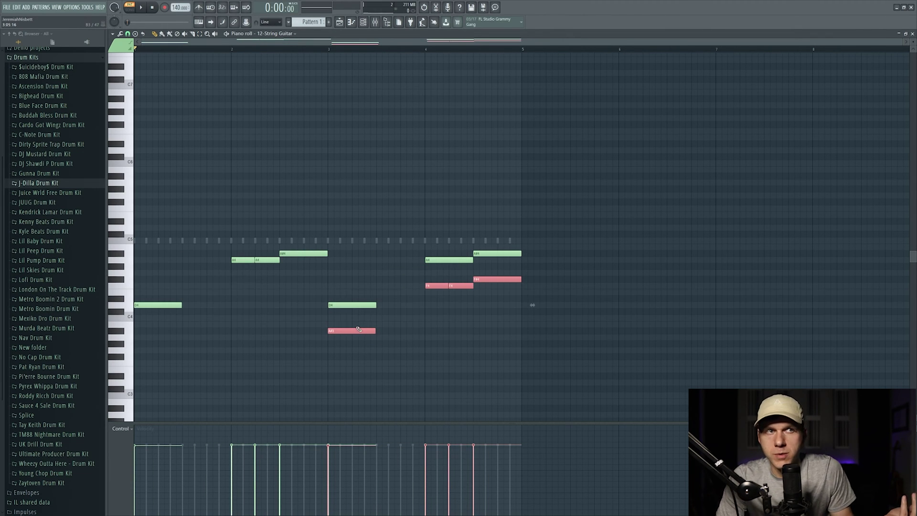
Step: Delete the four red notes, leaving only the green melody notes
{"action": "right_click", "coordinate": [356, 330]}
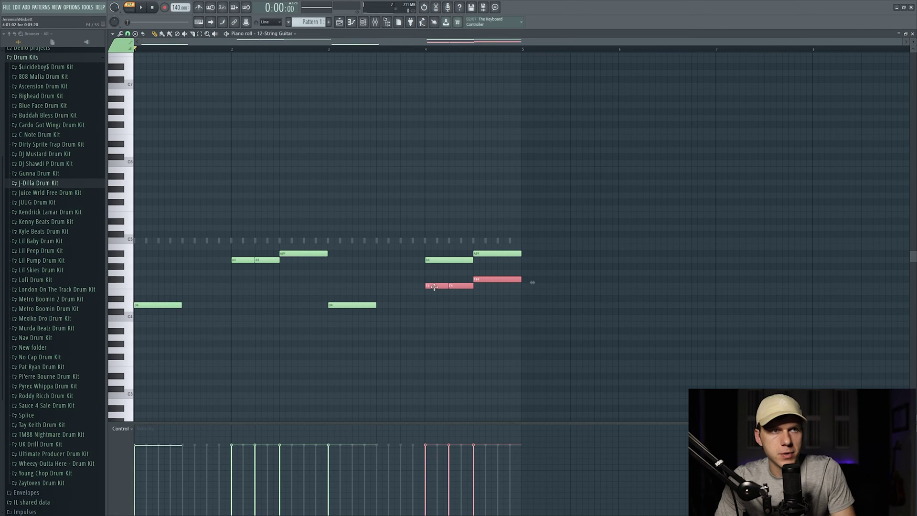
{"action": "right_click", "coordinate": [436, 285]}
{"action": "right_click", "coordinate": [461, 286]}
{"action": "right_click", "coordinate": [492, 279]}
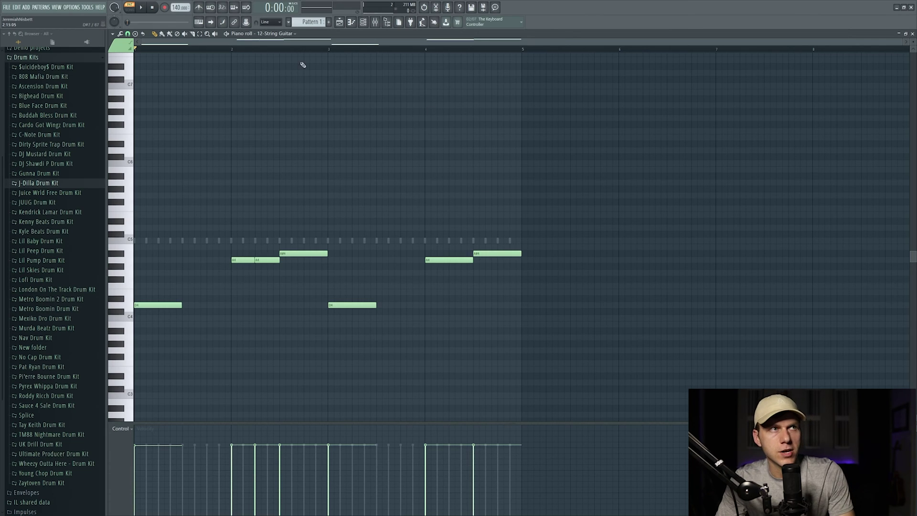
Step: Arm recording and play back the guitar melody, then stop
{"action": "left_click", "coordinate": [165, 10]}
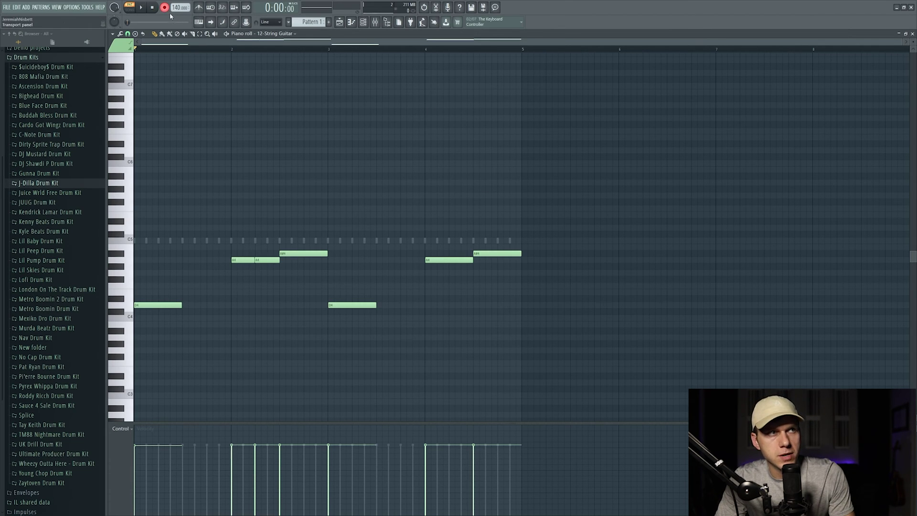
{"action": "left_click", "coordinate": [141, 8]}
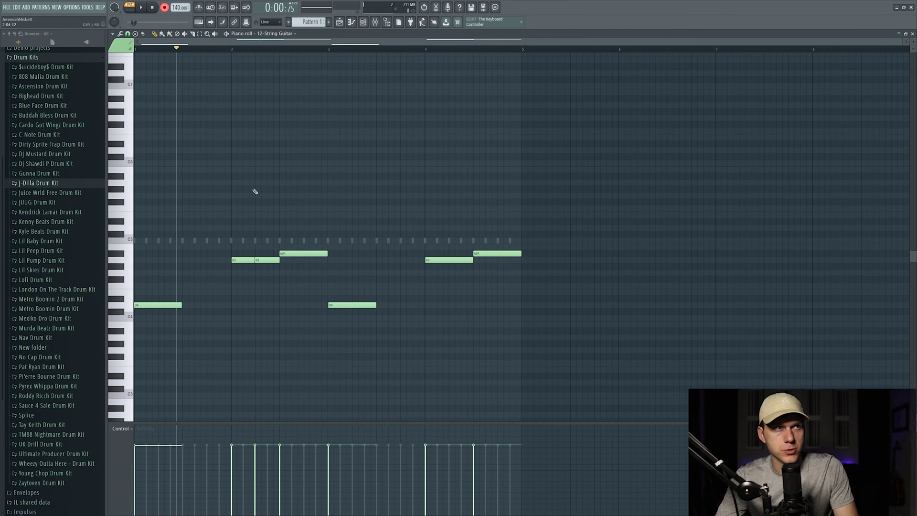
{"action": "key", "text": "space"}
Step: Close the Piano roll and reopen the Channel rack over the Playlist with Pattern 1 selected
{"action": "key", "text": "F6"}
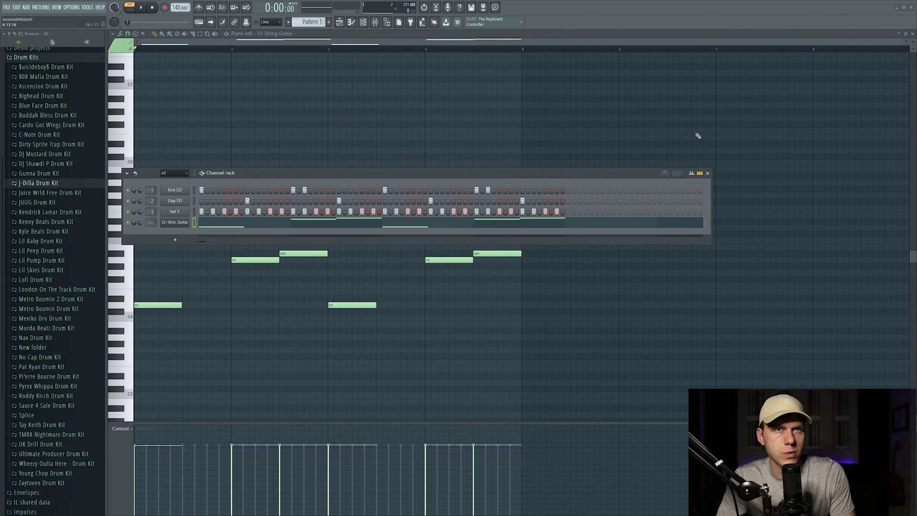
{"action": "left_click", "coordinate": [708, 173]}
{"action": "left_click", "coordinate": [913, 34]}
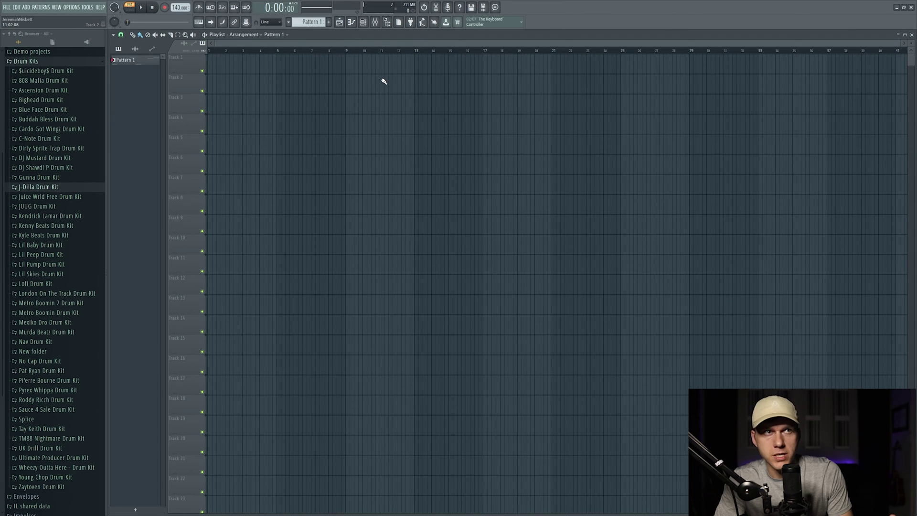
{"action": "key", "text": "F6"}
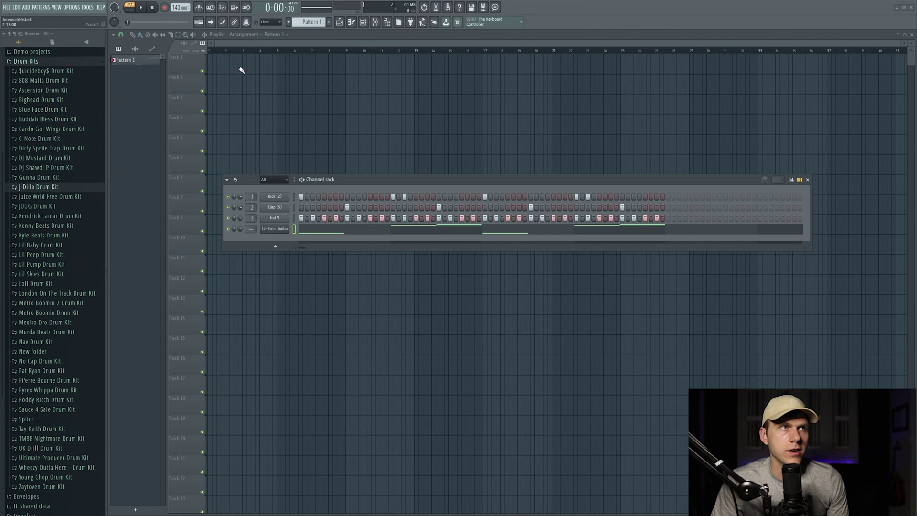
{"action": "left_click", "coordinate": [287, 35]}
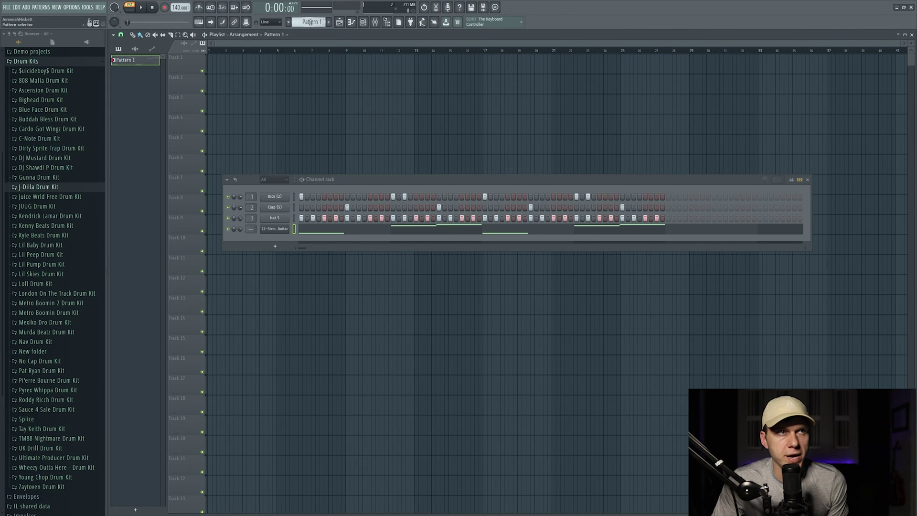
Step: Split Pattern 1 by channel and place the Kick (2) clip at the start of Track 1
{"action": "left_click", "coordinate": [311, 22]}
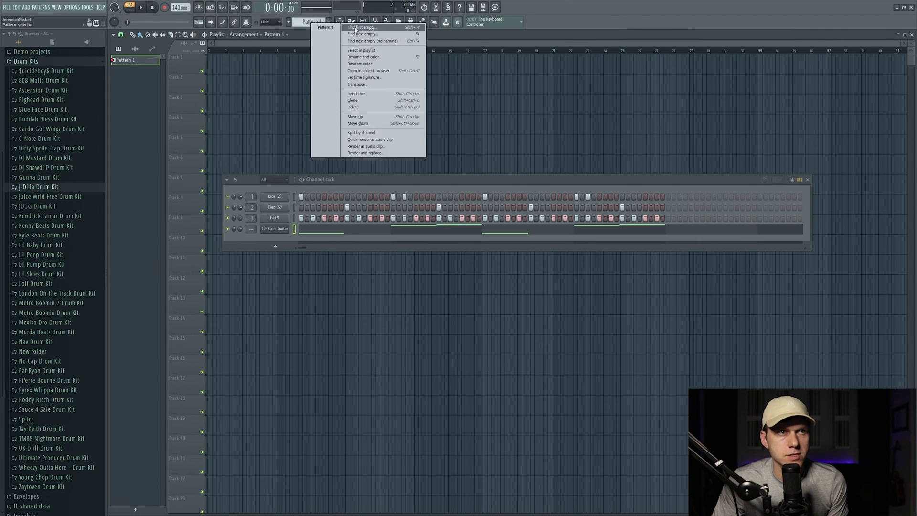
{"action": "left_click", "coordinate": [385, 132]}
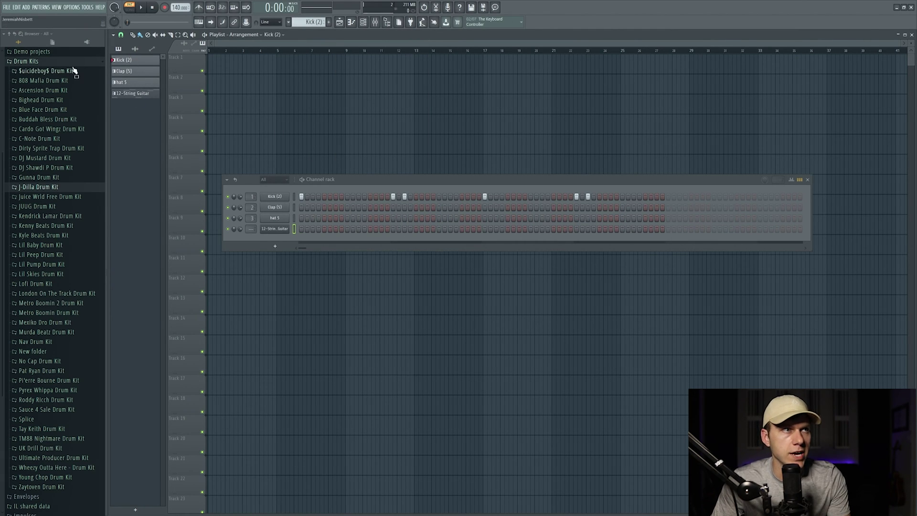
{"action": "left_click", "coordinate": [223, 69]}
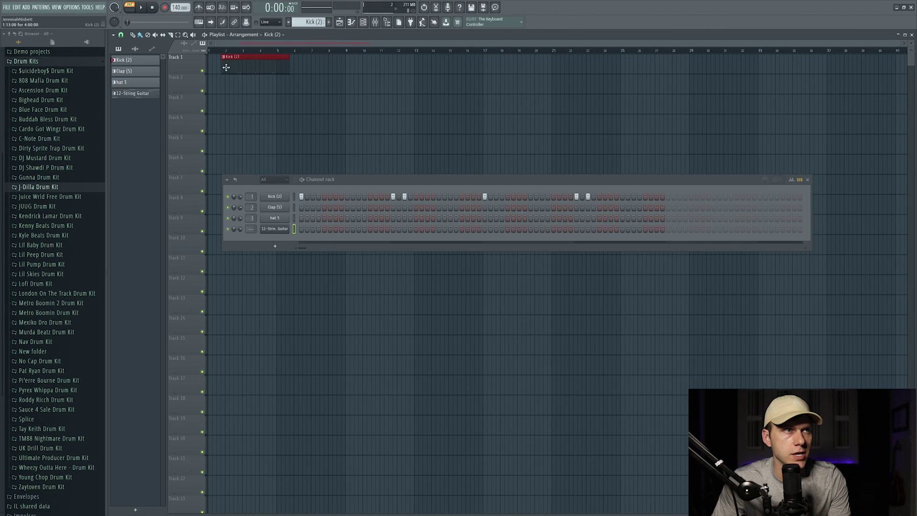
Step: Place Clap (5), hat 5 and 12-String Guitar clips at bar 1 on Tracks 2–4
{"action": "left_click", "coordinate": [133, 71]}
{"action": "left_click", "coordinate": [244, 78]}
{"action": "left_click_drag", "start_coordinate": [245, 78], "coordinate": [214, 77]}
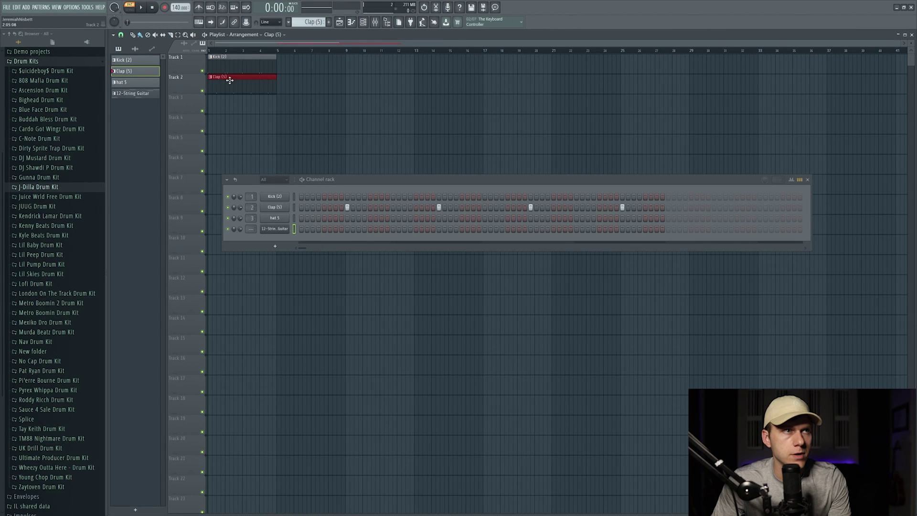
{"action": "left_click", "coordinate": [128, 84]}
{"action": "left_click", "coordinate": [268, 99]}
{"action": "left_click_drag", "start_coordinate": [268, 99], "coordinate": [222, 99]}
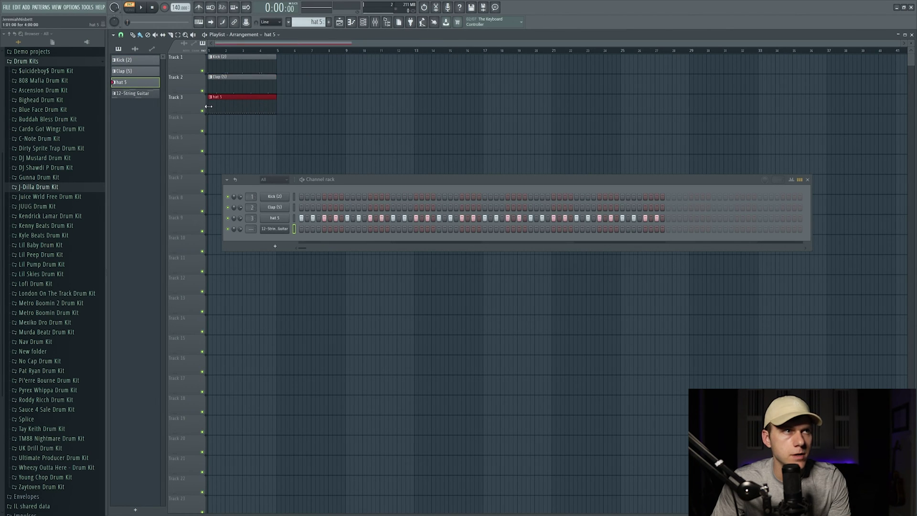
{"action": "left_click", "coordinate": [149, 94]}
{"action": "left_click", "coordinate": [268, 125]}
{"action": "left_click_drag", "start_coordinate": [268, 126], "coordinate": [216, 125]}
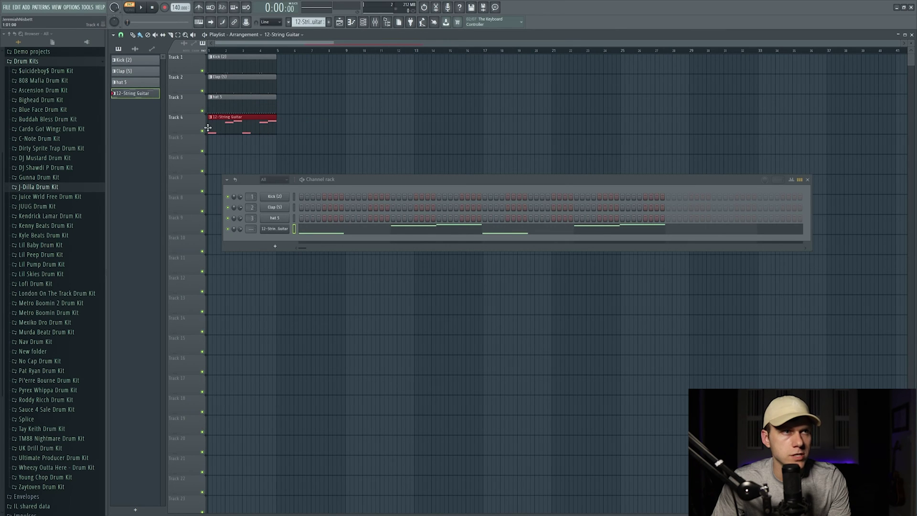
Step: Add a second guitar clip at bar 5 and move the hat, Clap and Kick clips to bar 5
{"action": "left_click", "coordinate": [285, 126]}
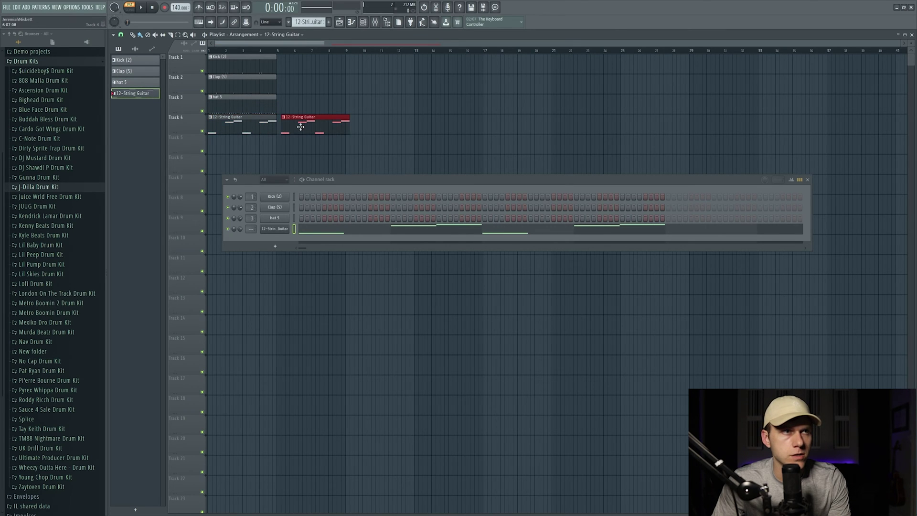
{"action": "left_click_drag", "start_coordinate": [300, 127], "coordinate": [296, 126]}
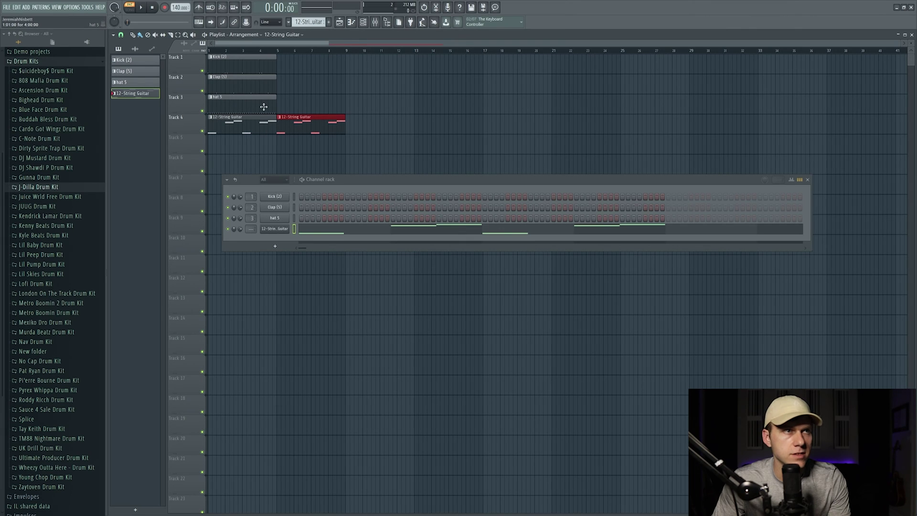
{"action": "left_click_drag", "start_coordinate": [264, 108], "coordinate": [308, 100]}
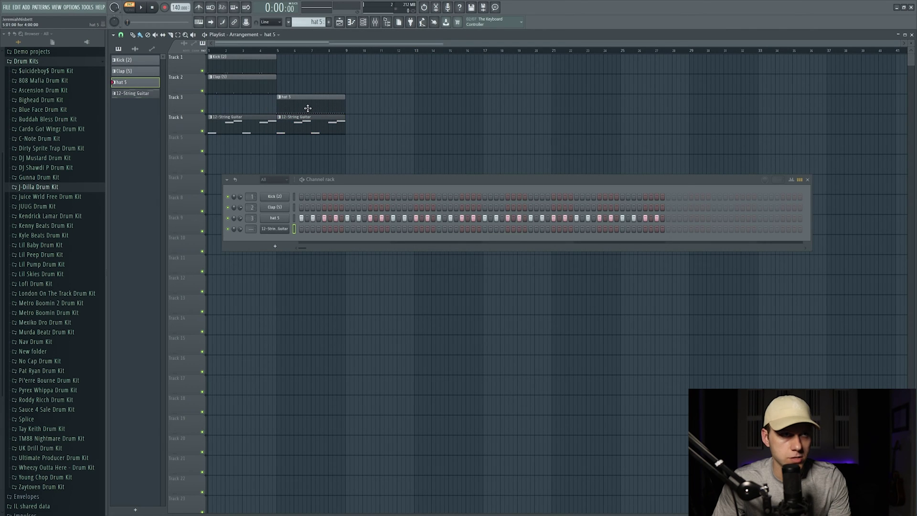
{"action": "left_click_drag", "start_coordinate": [260, 83], "coordinate": [321, 88]}
{"action": "left_click_drag", "start_coordinate": [254, 64], "coordinate": [323, 65]}
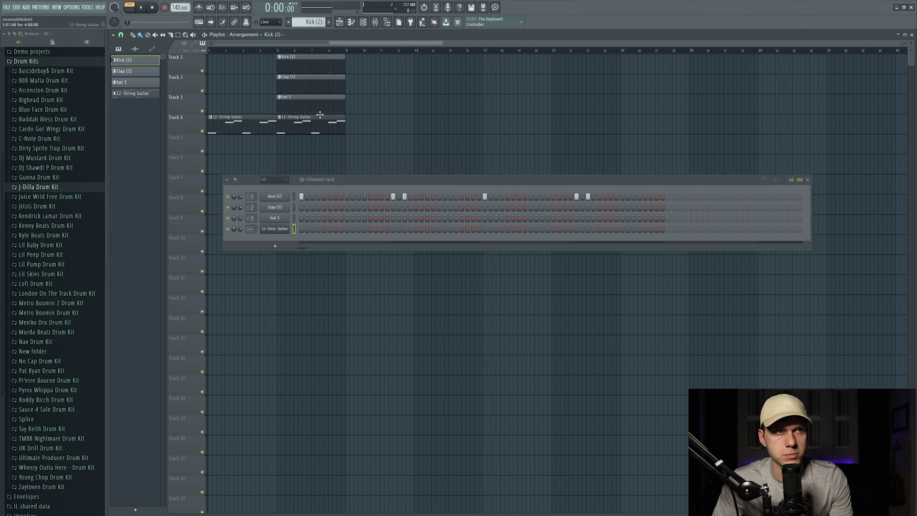
Step: Add a third 12-String Guitar clip and a second Clap (5) clip at bar 9
{"action": "left_click", "coordinate": [341, 120]}
{"action": "left_click", "coordinate": [348, 122]}
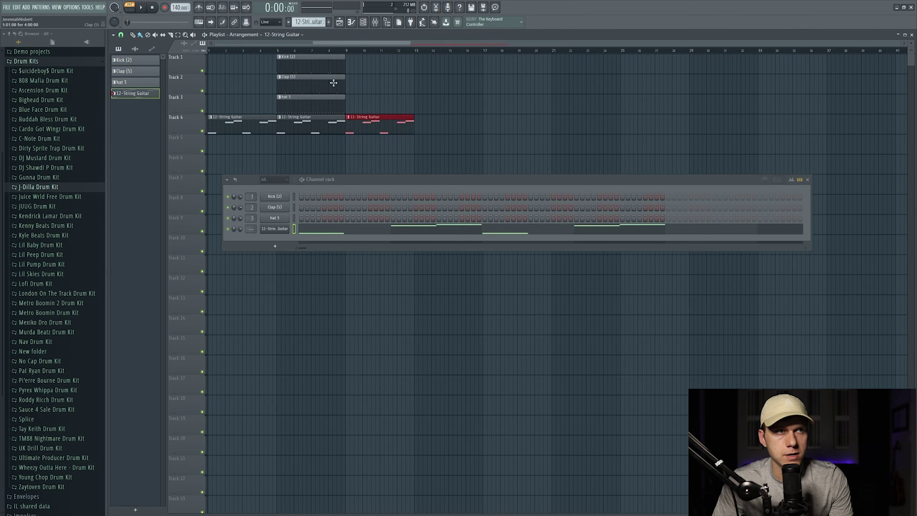
{"action": "left_click", "coordinate": [347, 83]}
{"action": "left_click", "coordinate": [349, 84]}
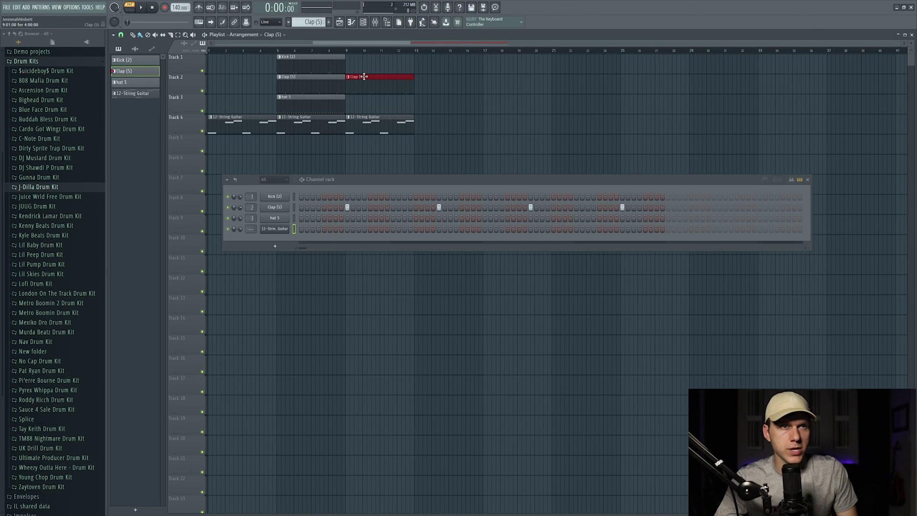
Step: Close the channel rack, adjust the Playlist view, and bring the channel rack back with F6
{"action": "left_click", "coordinate": [808, 180]}
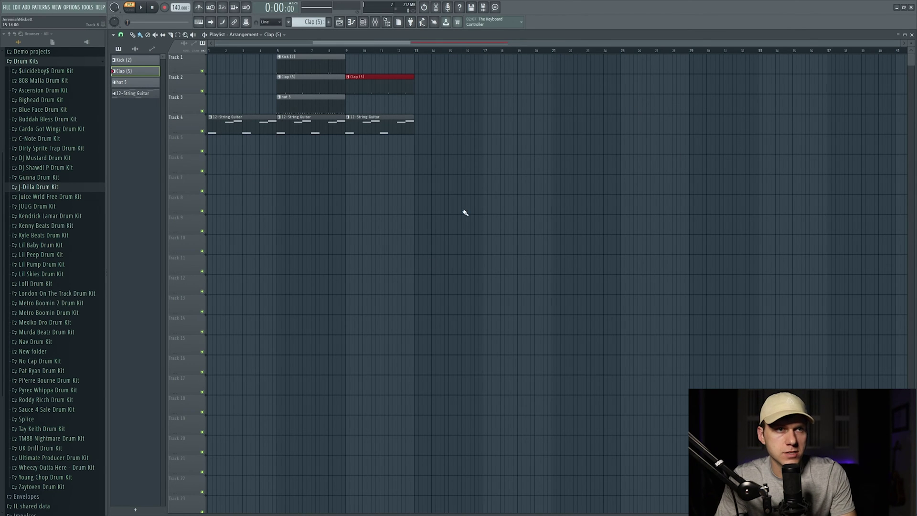
{"action": "scroll", "coordinate": [497, 208], "scroll_direction": "up", "scroll_amount": 1}
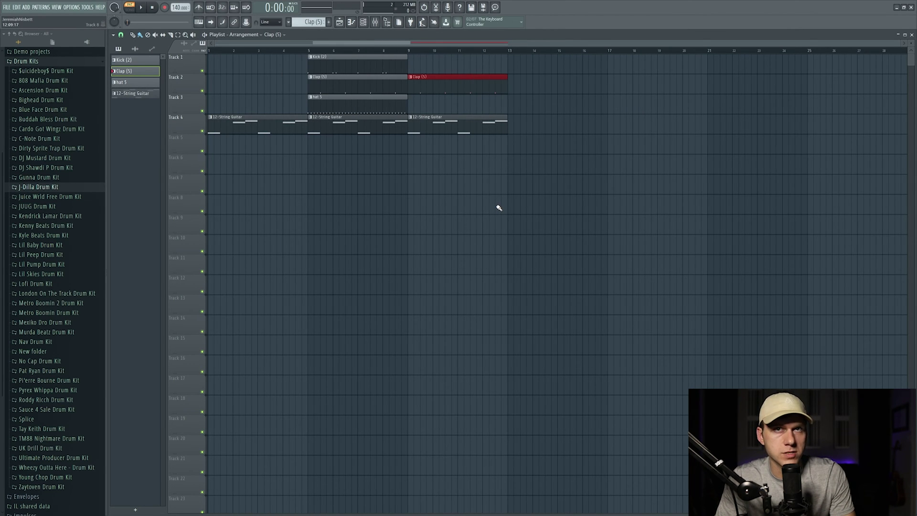
{"action": "scroll", "coordinate": [499, 208], "scroll_direction": "down", "scroll_amount": 1}
{"action": "left_click_drag", "start_coordinate": [899, 44], "coordinate": [850, 98]}
{"action": "scroll", "coordinate": [609, 228], "scroll_direction": "up", "scroll_amount": 1}
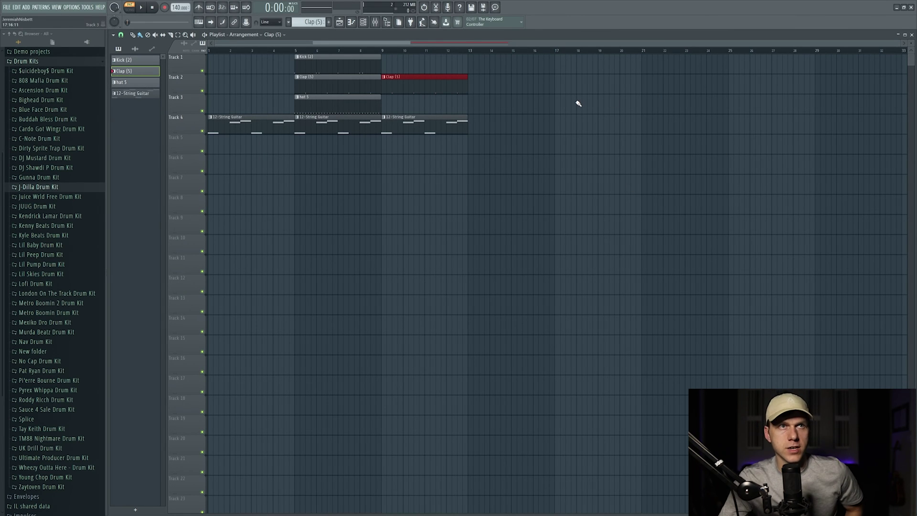
{"action": "key", "text": "F6"}
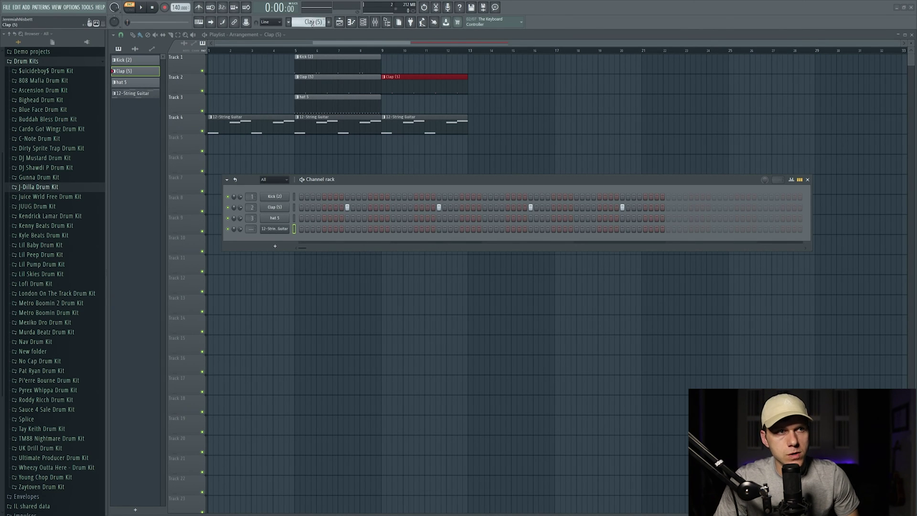
Step: Scroll the Playlist to review the Kick, Clap, hat and guitar clips on Tracks 1–4
{"action": "scroll", "coordinate": [312, 23], "scroll_direction": "up", "scroll_amount": 1}
{"action": "scroll", "coordinate": [311, 23], "scroll_direction": "down", "scroll_amount": 2}
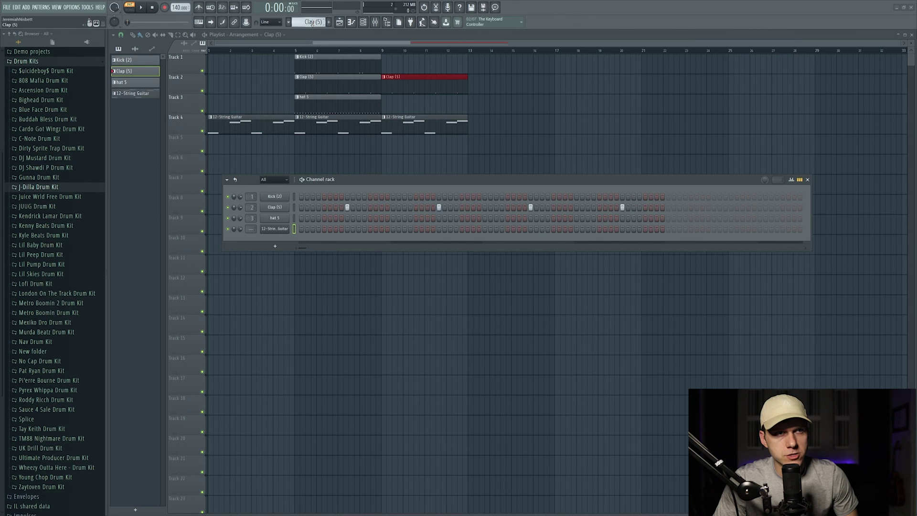
{"action": "scroll", "coordinate": [311, 23], "scroll_direction": "down", "scroll_amount": 1}
{"action": "scroll", "coordinate": [311, 22], "scroll_direction": "up", "scroll_amount": 2}
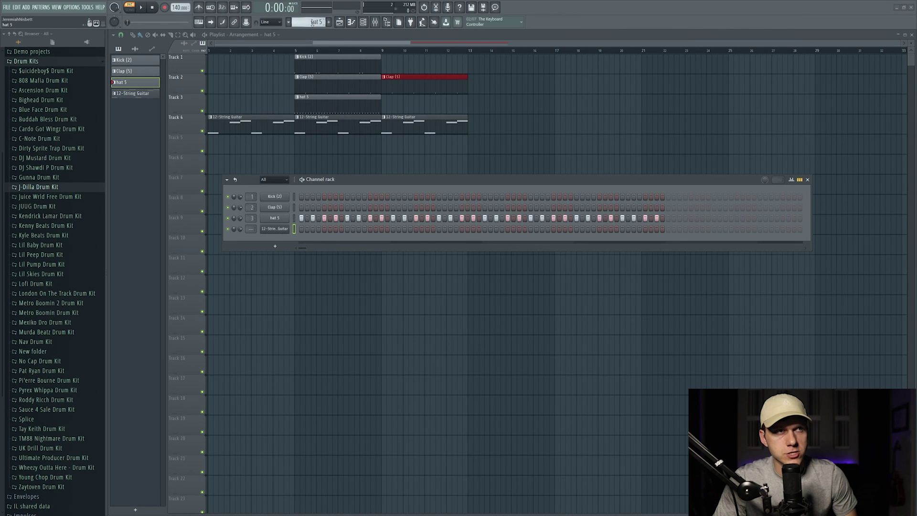
{"action": "scroll", "coordinate": [311, 23], "scroll_direction": "up", "scroll_amount": 1}
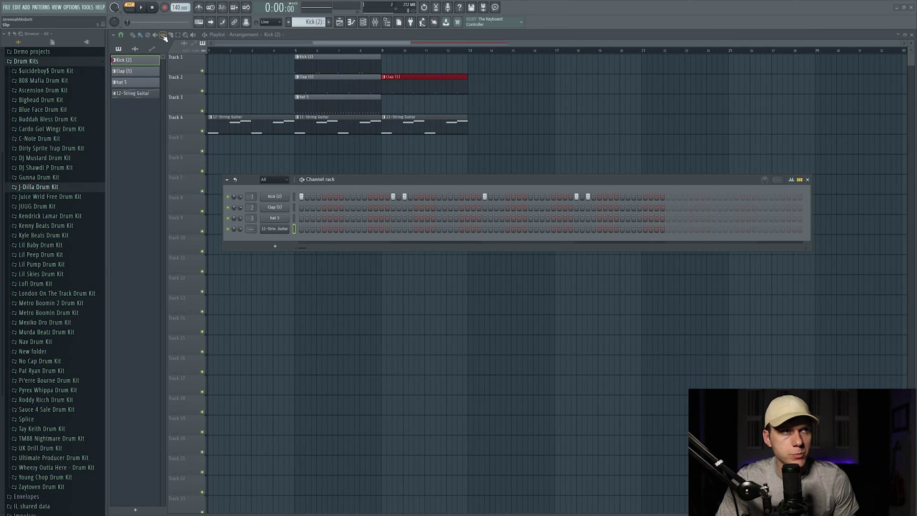
Step: Play the whole arrangement in song mode, then stop playback
{"action": "left_click", "coordinate": [130, 8]}
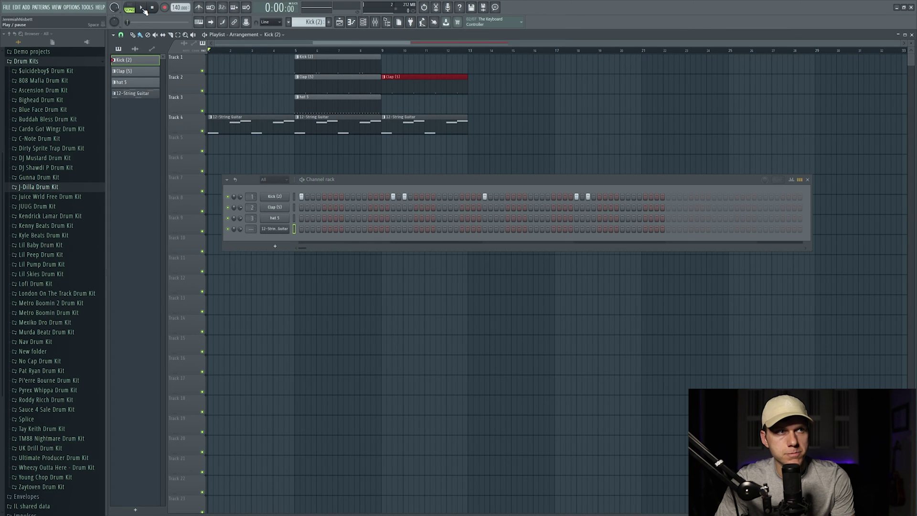
{"action": "left_click", "coordinate": [142, 8]}
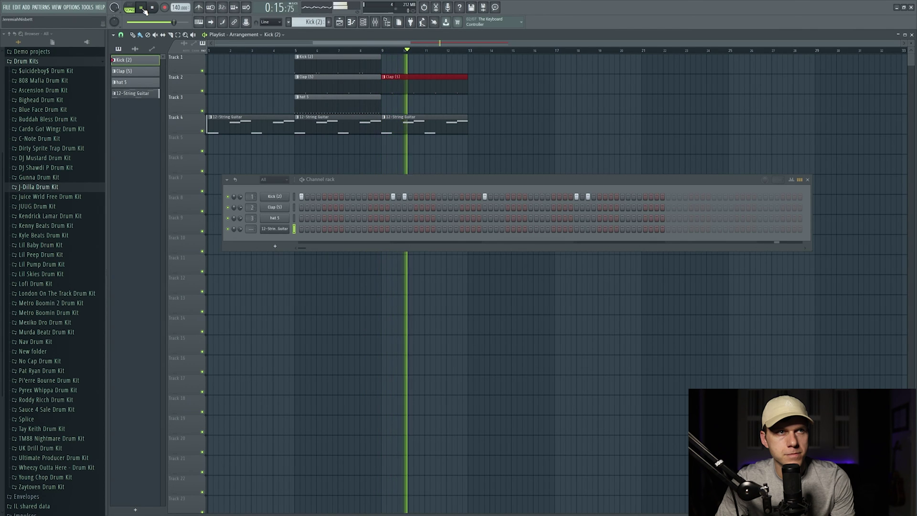
{"action": "key", "text": "space"}
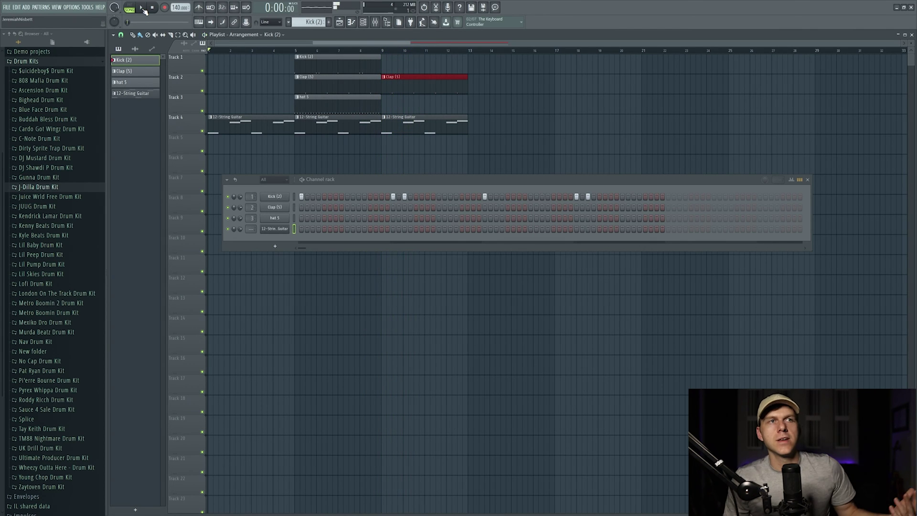
Step: Close the channel rack and try the Slip, Draw, Select and Slice Playlist tools
{"action": "left_click", "coordinate": [807, 180]}
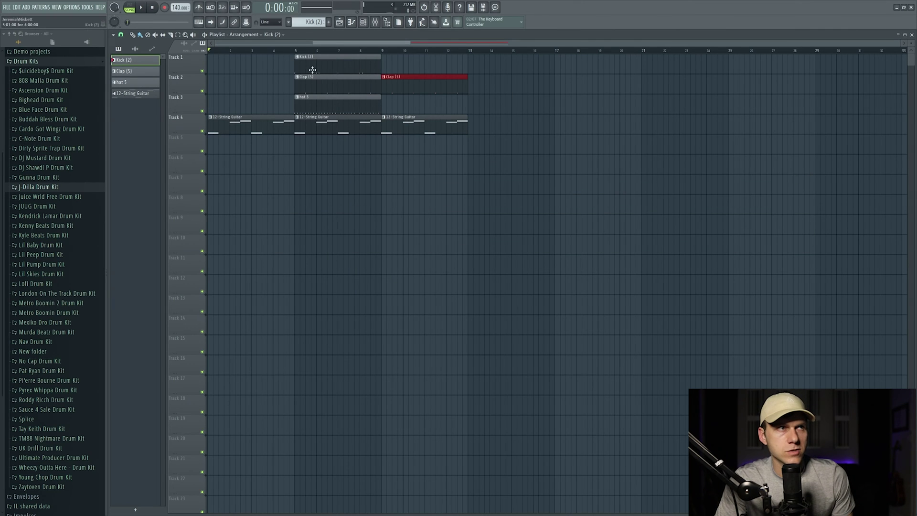
{"action": "left_click", "coordinate": [164, 36]}
{"action": "left_click", "coordinate": [133, 35]}
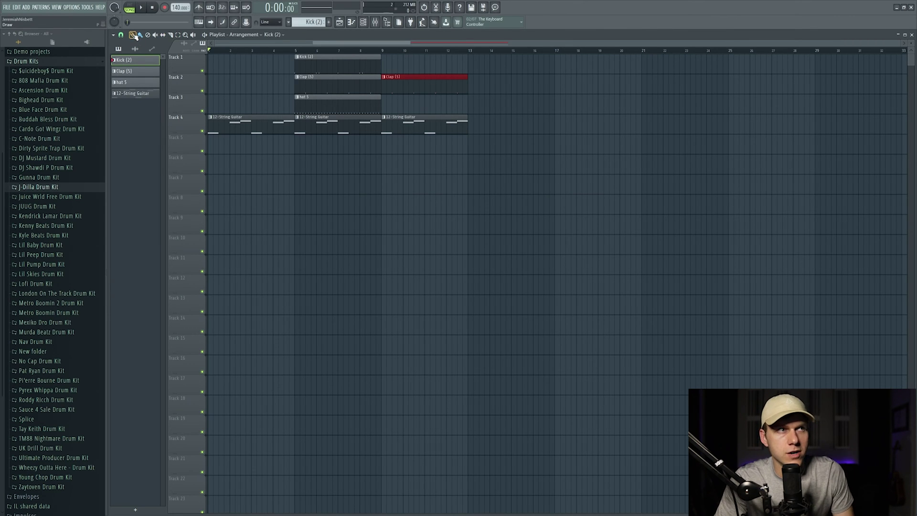
{"action": "left_click", "coordinate": [178, 35]}
{"action": "left_click", "coordinate": [172, 35]}
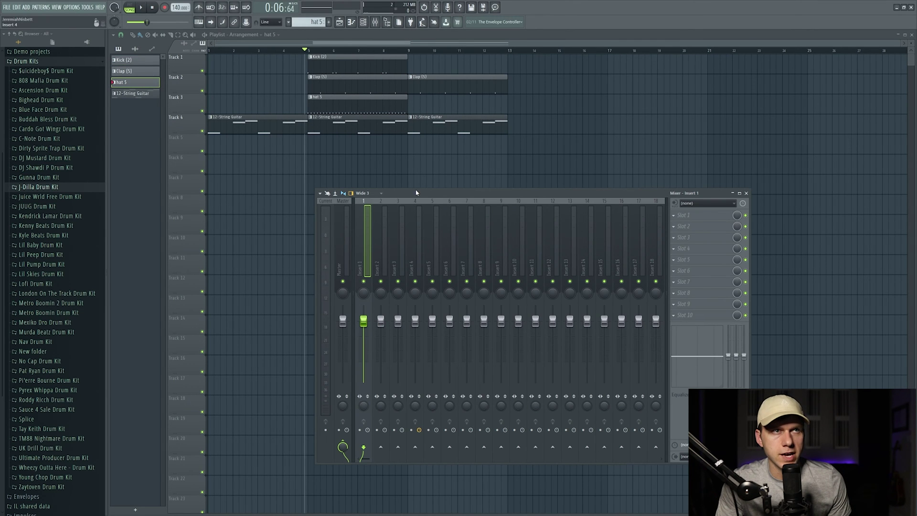
{"action": "left_click", "coordinate": [363, 22]}
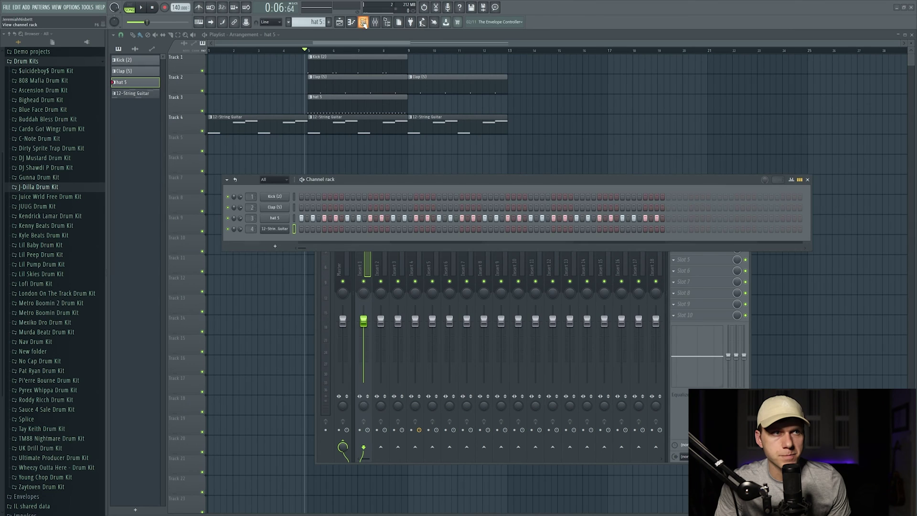
Step: Lower Insert 1's volume to 50%, pan it left, then reset its pan to centre
{"action": "left_click", "coordinate": [807, 179]}
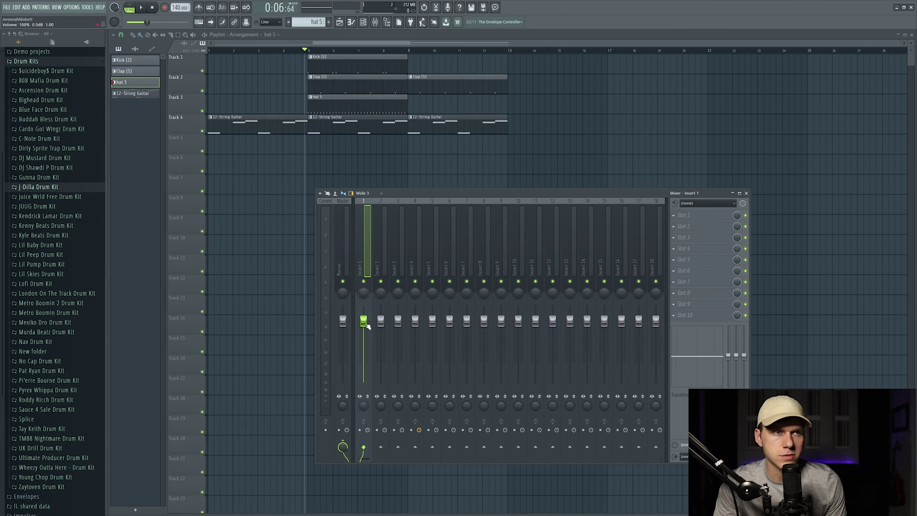
{"action": "mouse_move", "coordinate": [366, 326]}
{"action": "left_mouse_down"}
{"action": "mouse_move", "coordinate": [364, 358]}
{"action": "mouse_move", "coordinate": [363, 331]}
{"action": "left_mouse_up"}
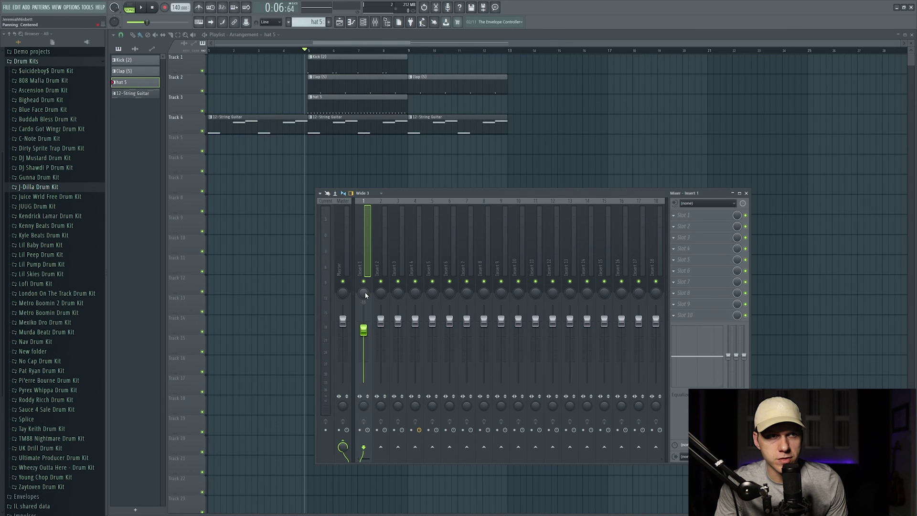
{"action": "mouse_move", "coordinate": [363, 292]}
{"action": "left_mouse_down"}
{"action": "mouse_move", "coordinate": [364, 306]}
{"action": "mouse_move", "coordinate": [364, 289]}
{"action": "left_mouse_up"}
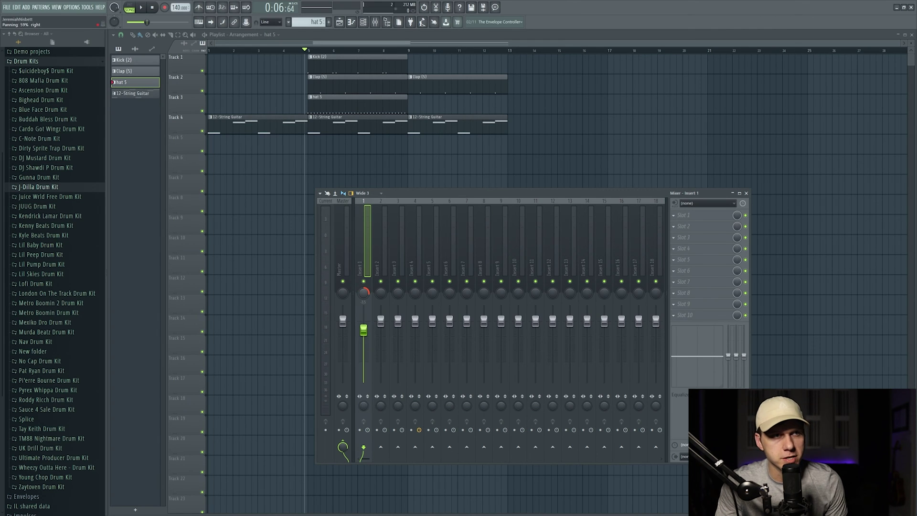
{"action": "right_click", "coordinate": [363, 291]}
Step: Recentre Insert 1's panning and test muting and unmuting Insert 2
{"action": "left_click", "coordinate": [369, 295]}
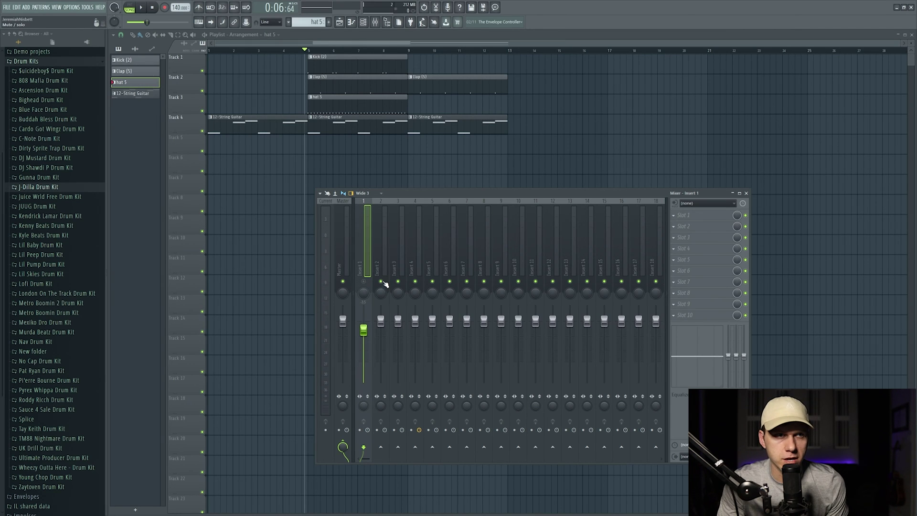
{"action": "left_click", "coordinate": [381, 281]}
{"action": "left_click", "coordinate": [380, 282]}
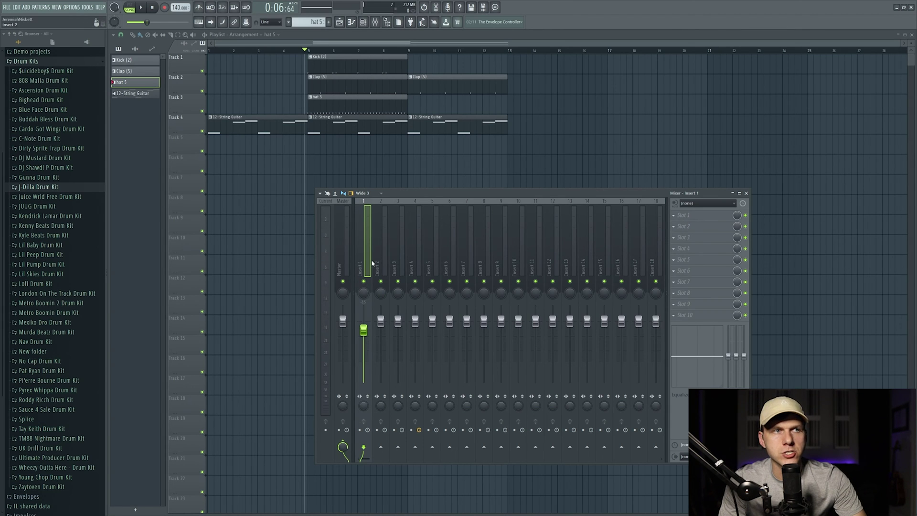
{"action": "left_click", "coordinate": [373, 263]}
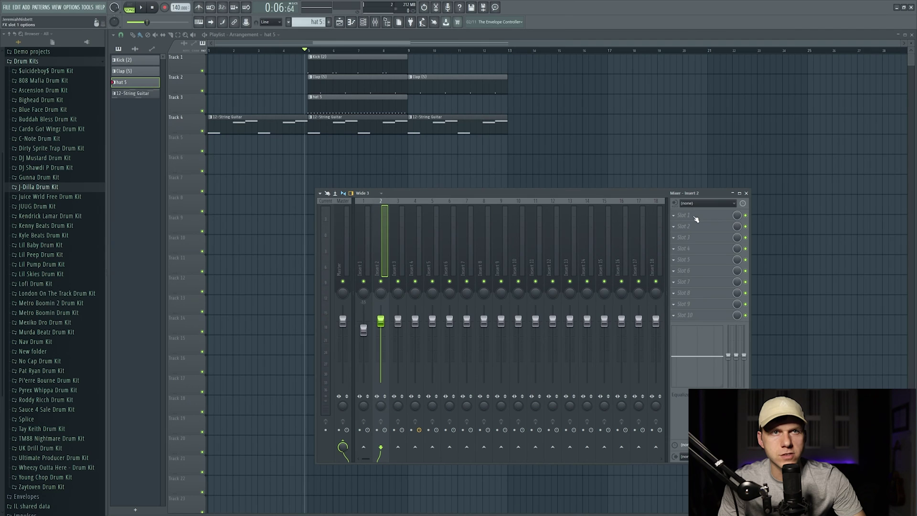
{"action": "left_click", "coordinate": [365, 262]}
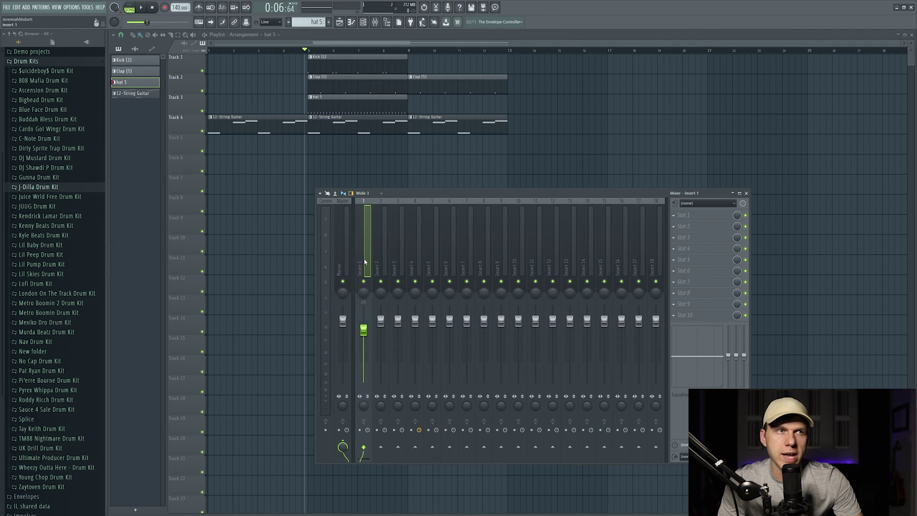
Step: Check Insert 1's first effect slot without loading a plugin, then set its volume to about 78%
{"action": "left_click", "coordinate": [681, 216]}
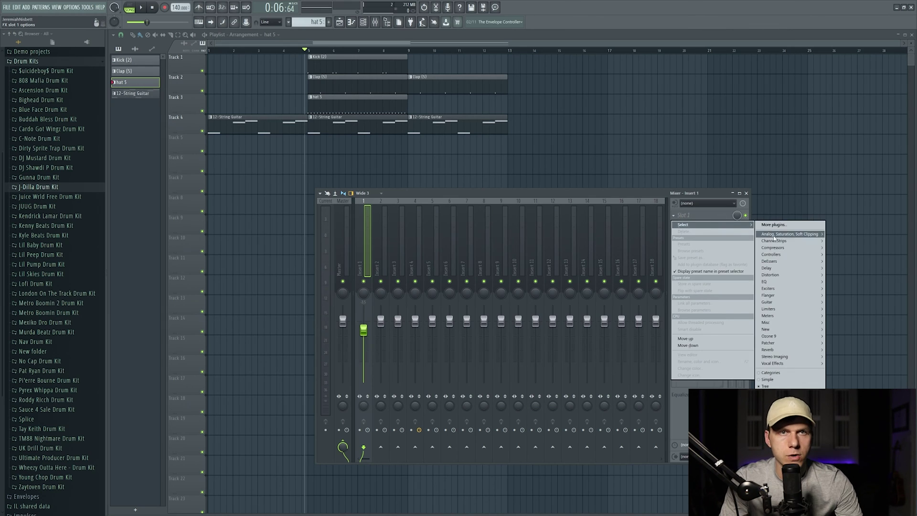
{"action": "mouse_move", "coordinate": [784, 275]}
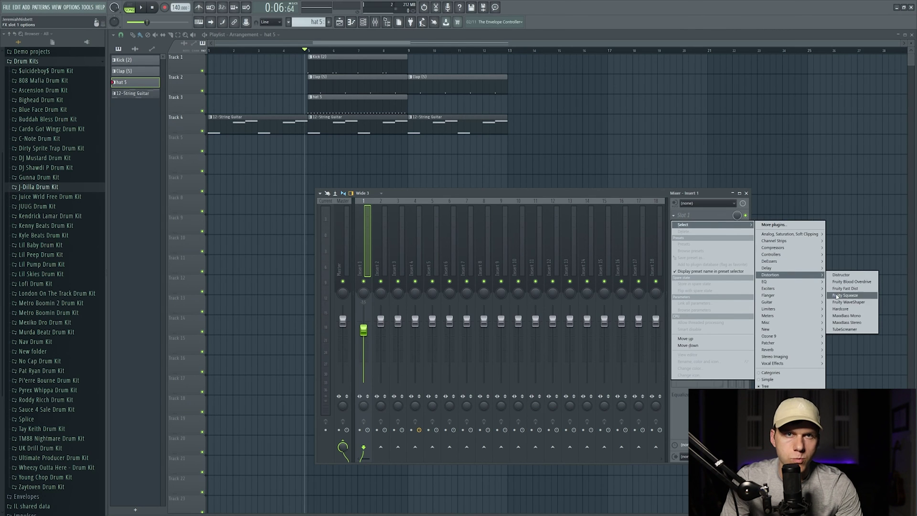
{"action": "left_click", "coordinate": [658, 193]}
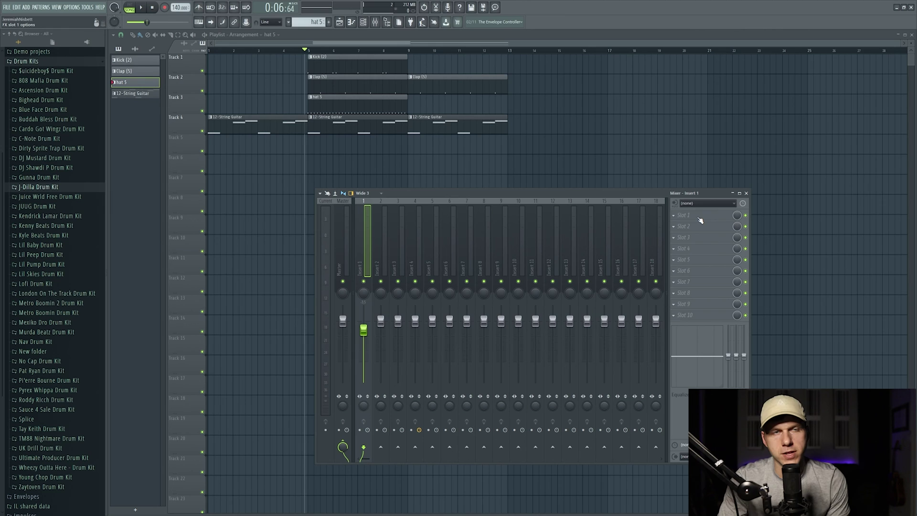
{"action": "left_click", "coordinate": [349, 257]}
{"action": "left_click", "coordinate": [371, 272]}
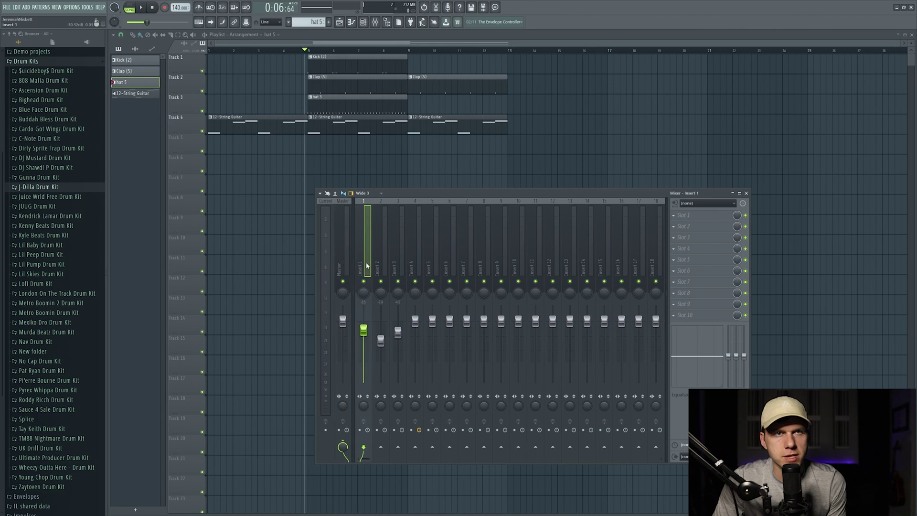
{"action": "left_click", "coordinate": [688, 217]}
{"action": "mouse_move", "coordinate": [712, 225]}
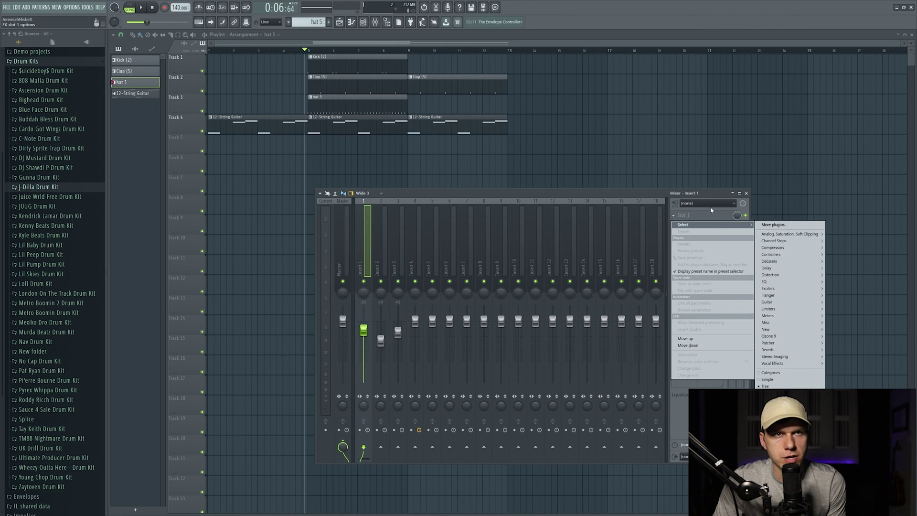
{"action": "left_click", "coordinate": [648, 195]}
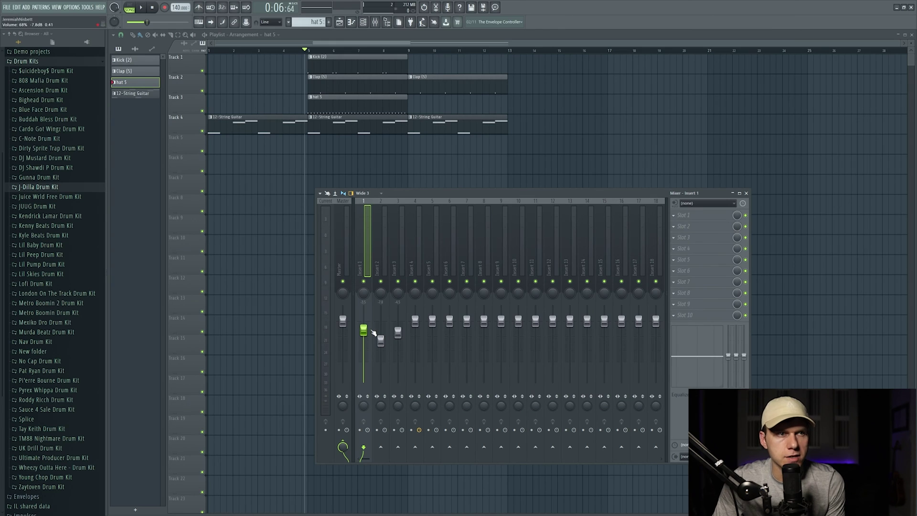
{"action": "left_click_drag", "start_coordinate": [364, 330], "coordinate": [416, 330]}
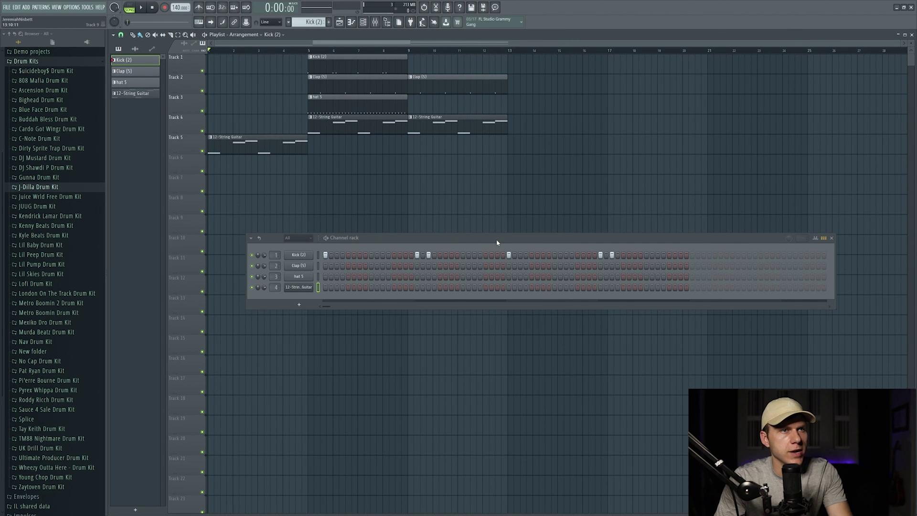
Step: Glance at the Piano roll and Mixer, then return to the Playlist with the channel rack closed
{"action": "left_click_drag", "start_coordinate": [497, 242], "coordinate": [482, 199]}
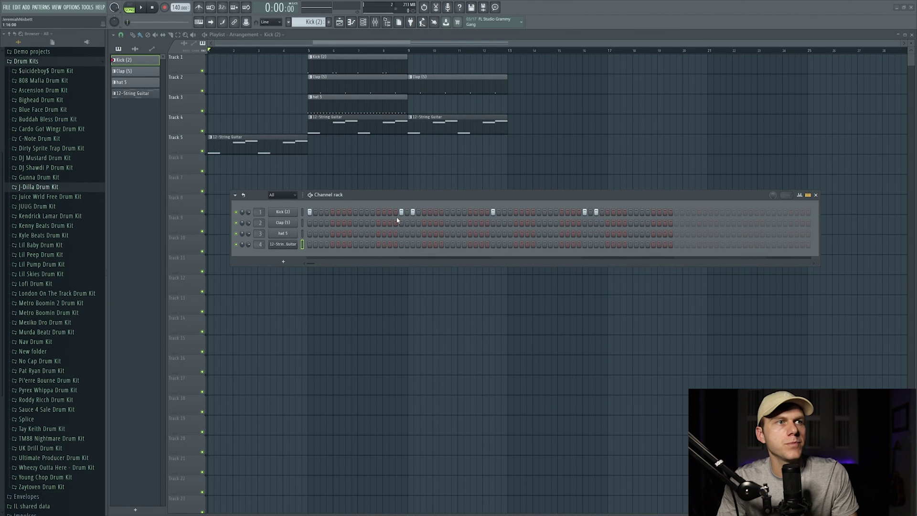
{"action": "left_click", "coordinate": [353, 22]}
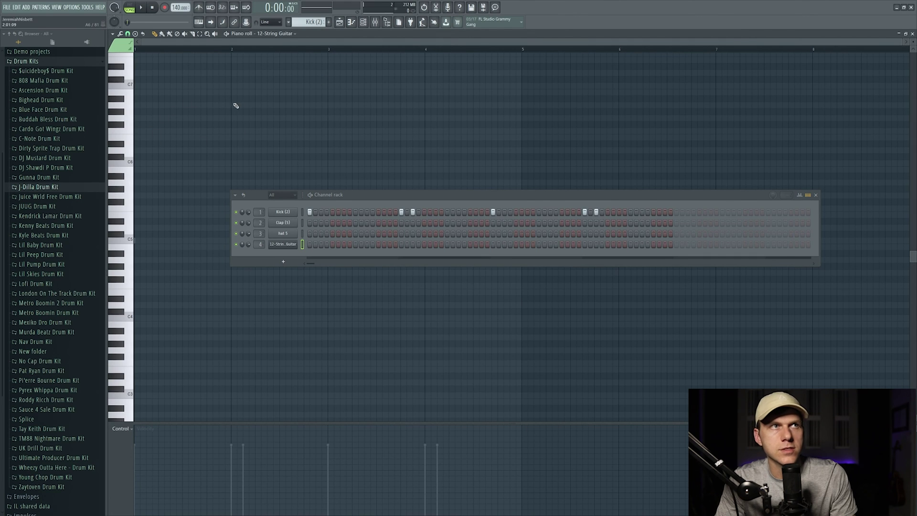
{"action": "left_click", "coordinate": [375, 22]}
{"action": "left_click_drag", "start_coordinate": [477, 198], "coordinate": [477, 109]}
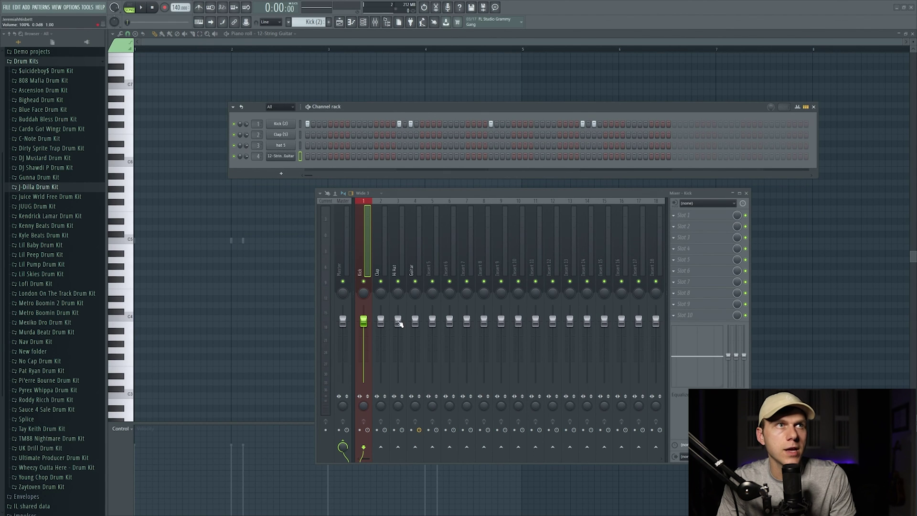
{"action": "left_click", "coordinate": [340, 22]}
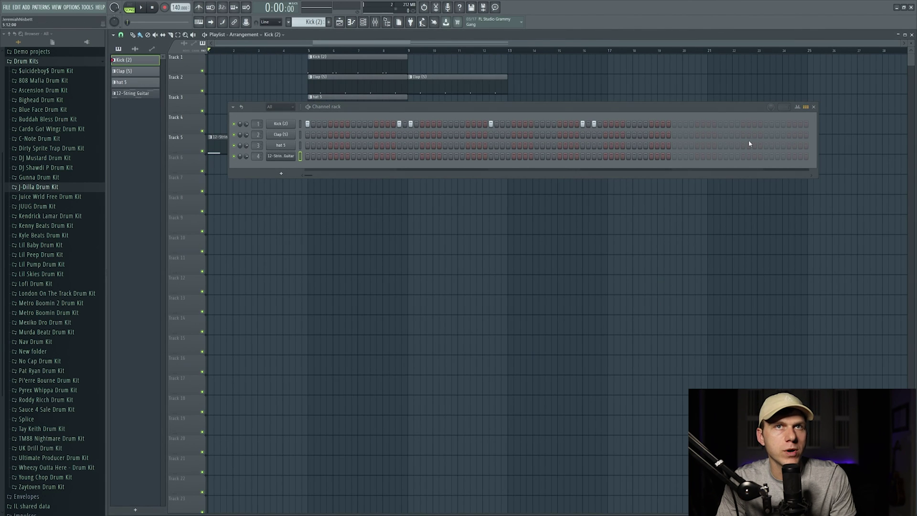
{"action": "left_click", "coordinate": [813, 107]}
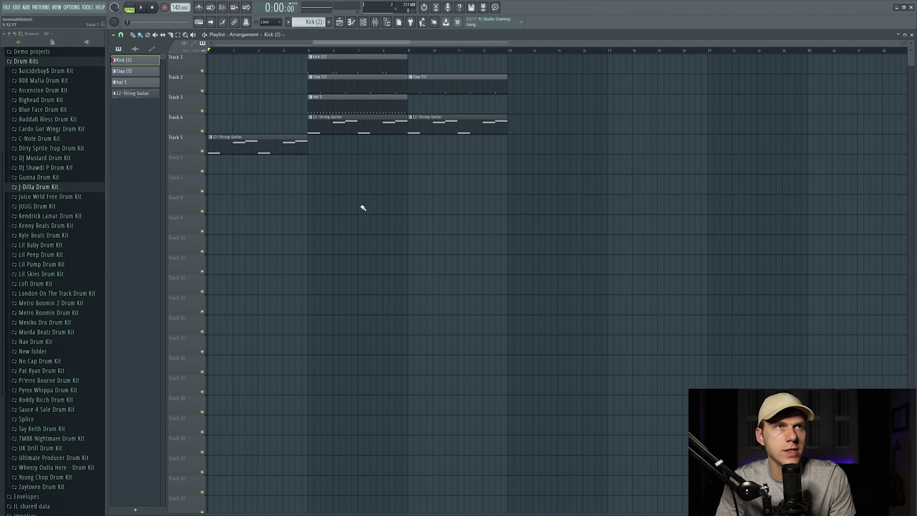